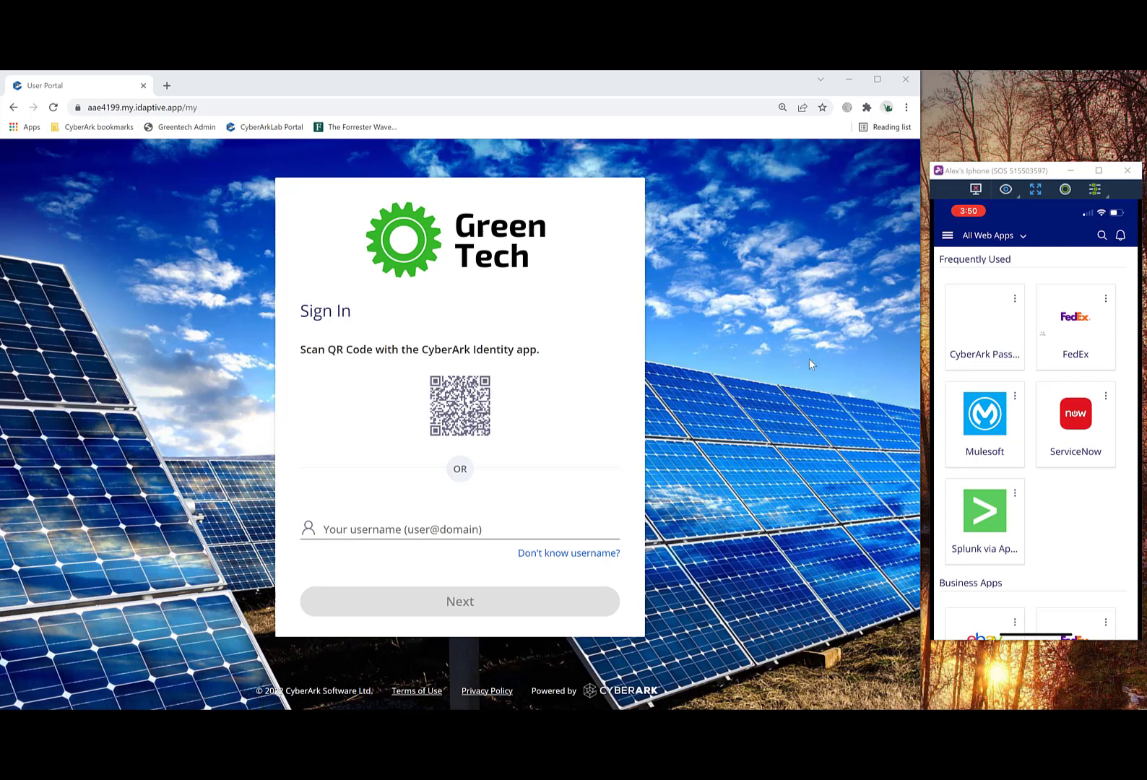
- Enter the username, then type the account password
click(382, 527)
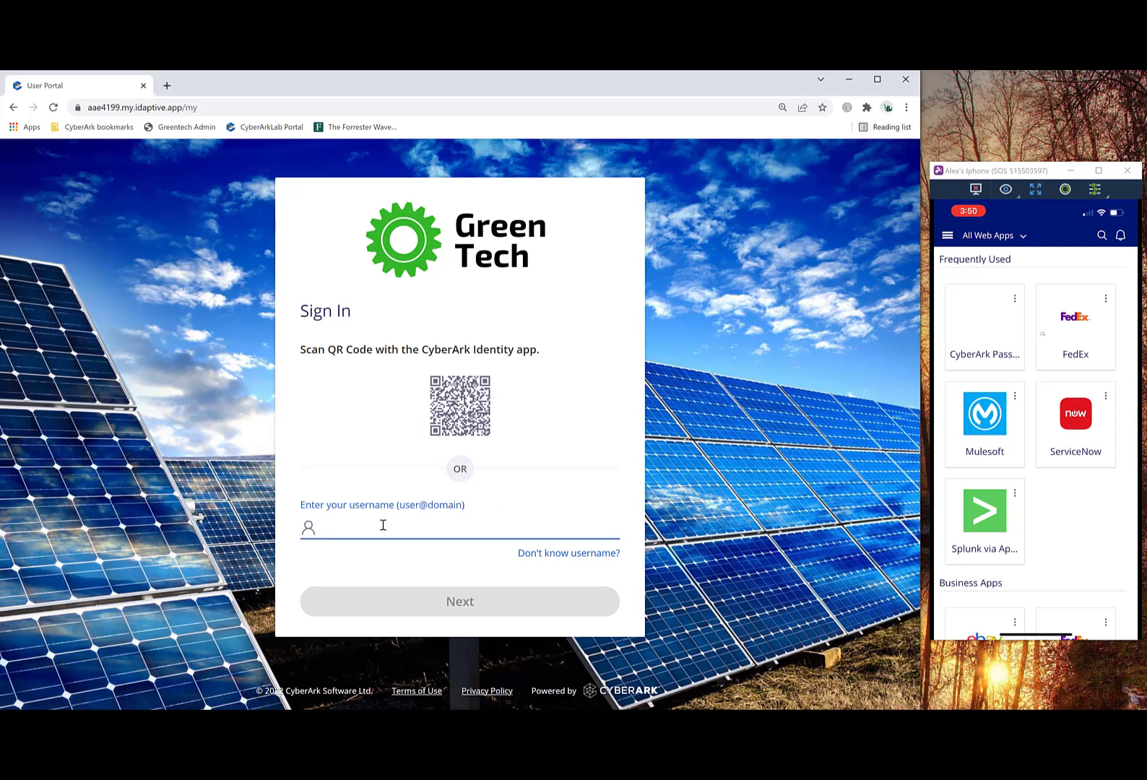
text(mike)
key(Return)
text(•••••••••••••)
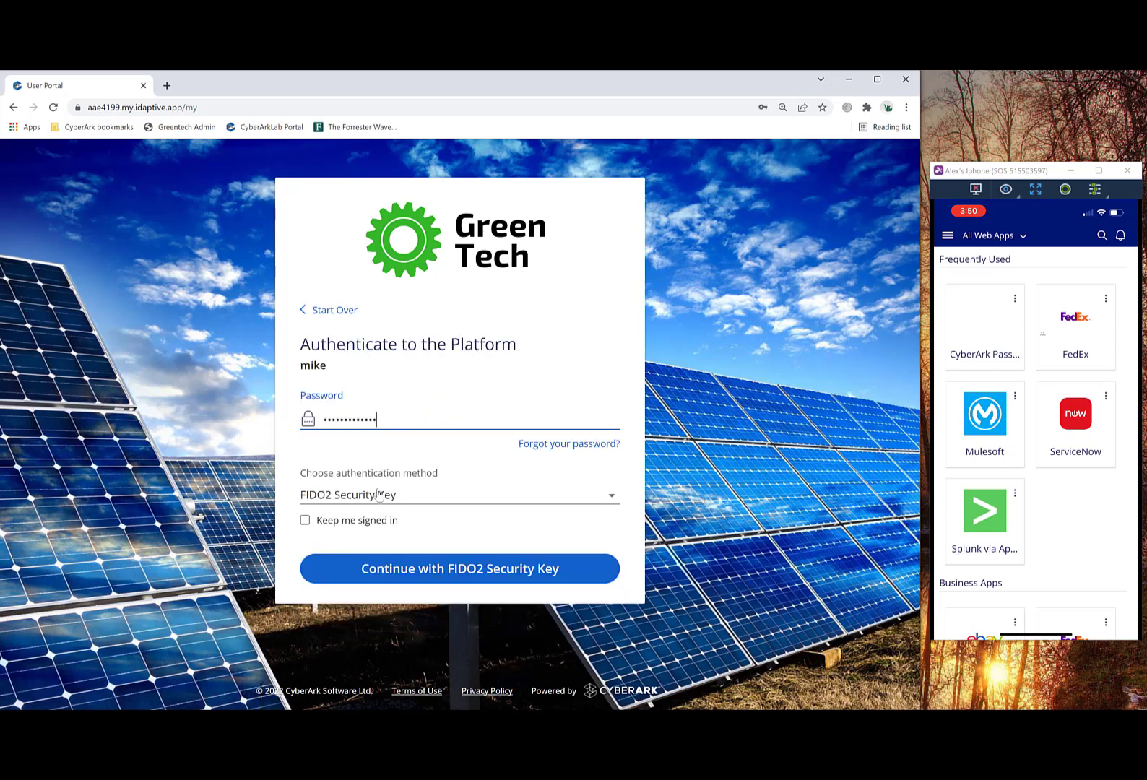
- Review the authentication methods, keep FIDO2 Security Key, and restart the sign-in
click(379, 495)
scroll(422, 537, down, 2)
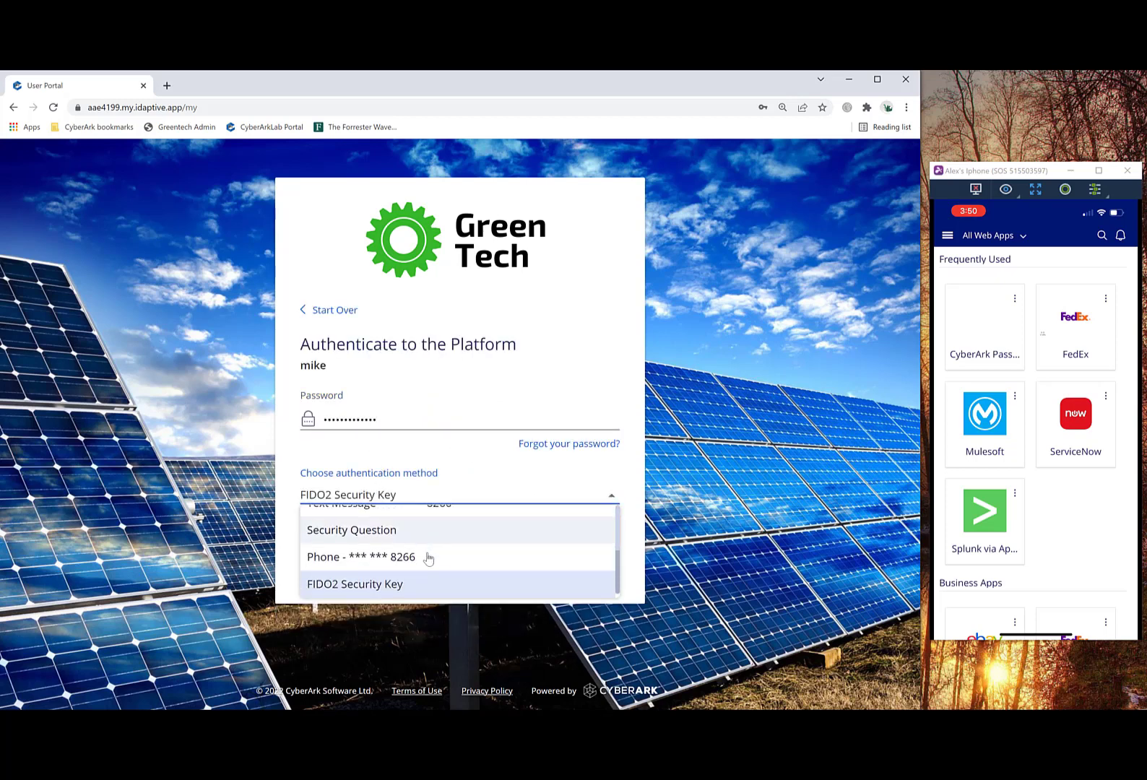
click(632, 526)
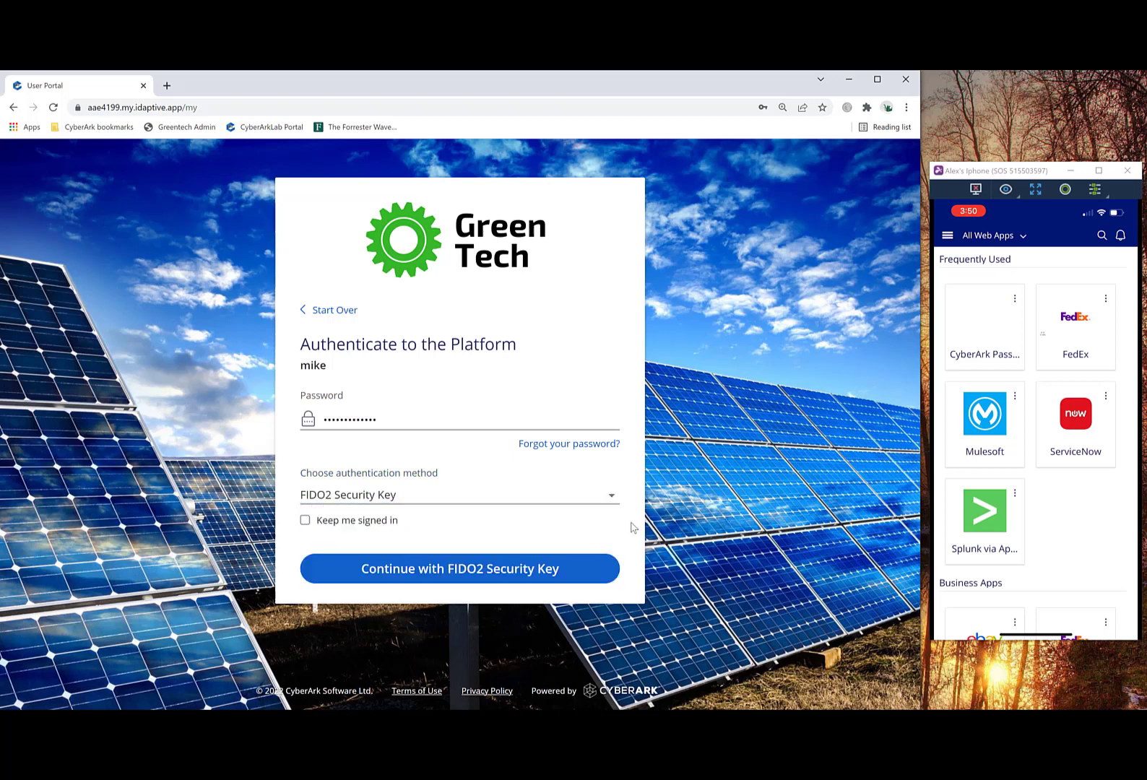
click(335, 311)
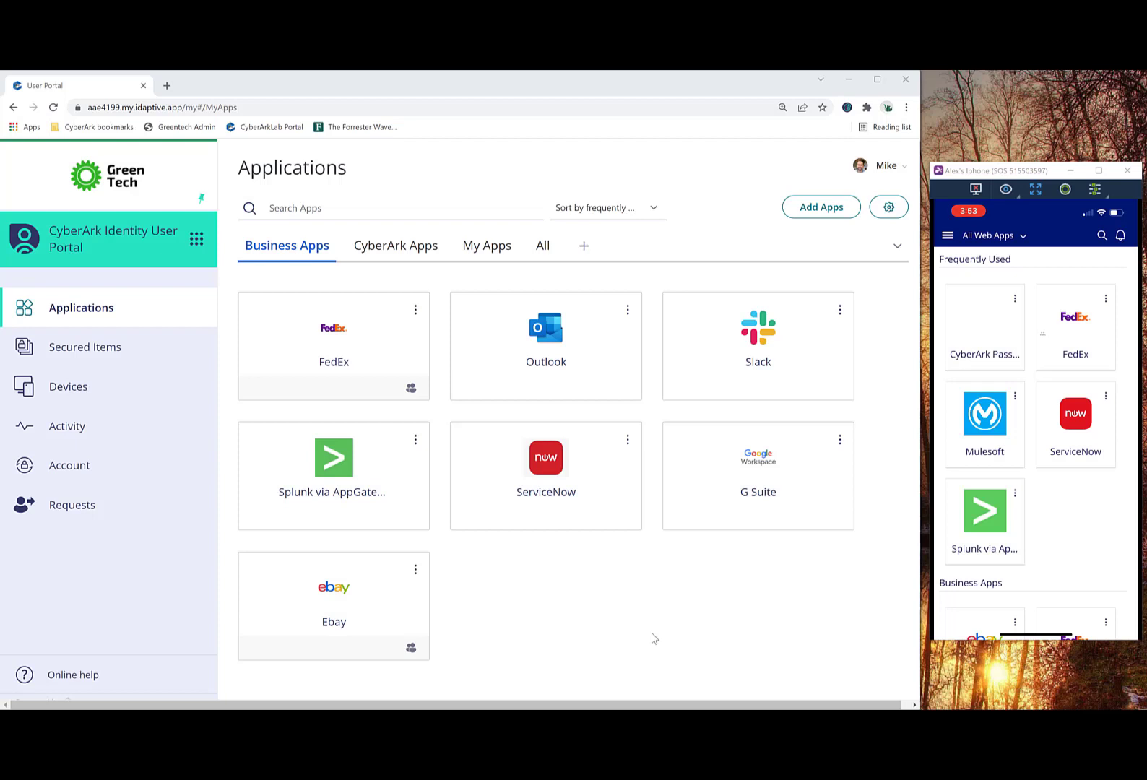
mouse_move(279, 252)
click(415, 315)
click(415, 316)
click(410, 587)
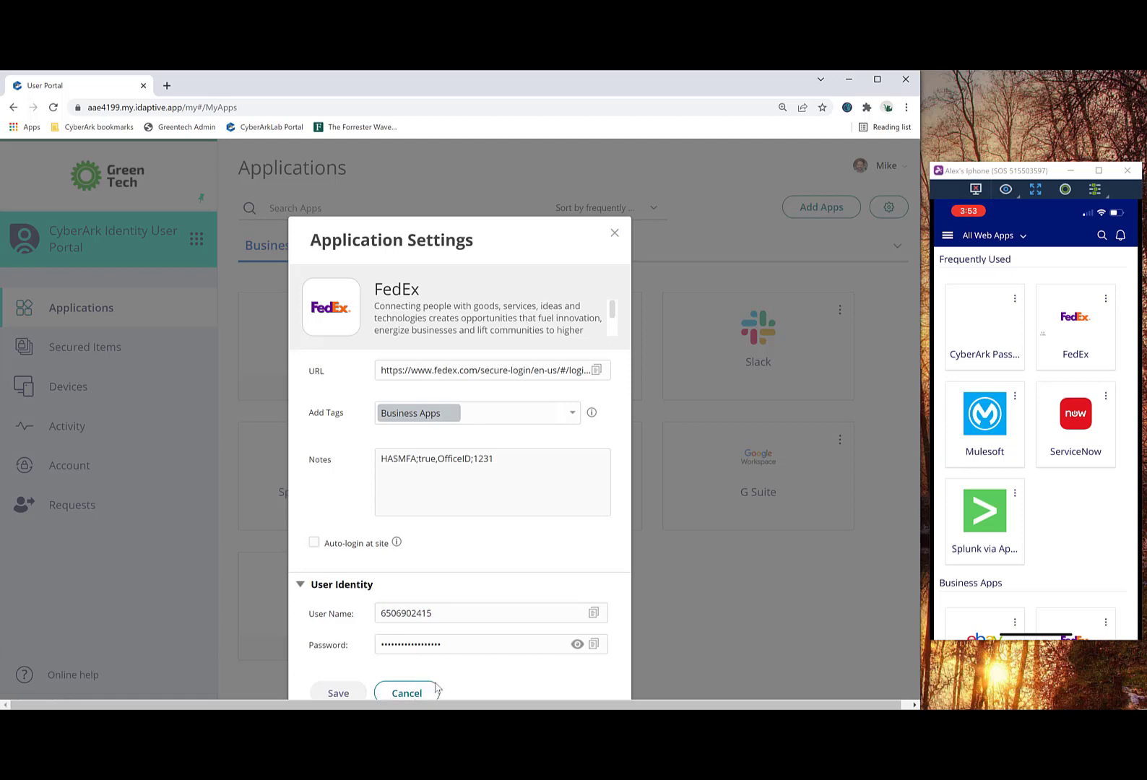
click(426, 694)
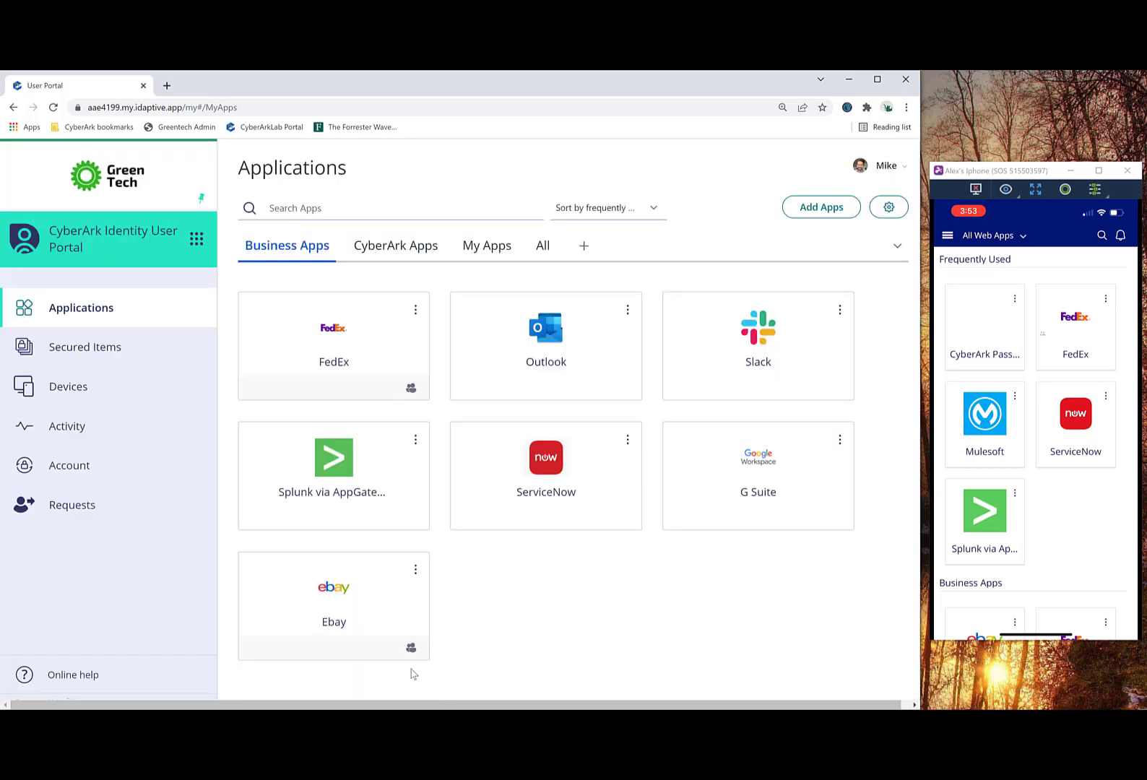
click(416, 572)
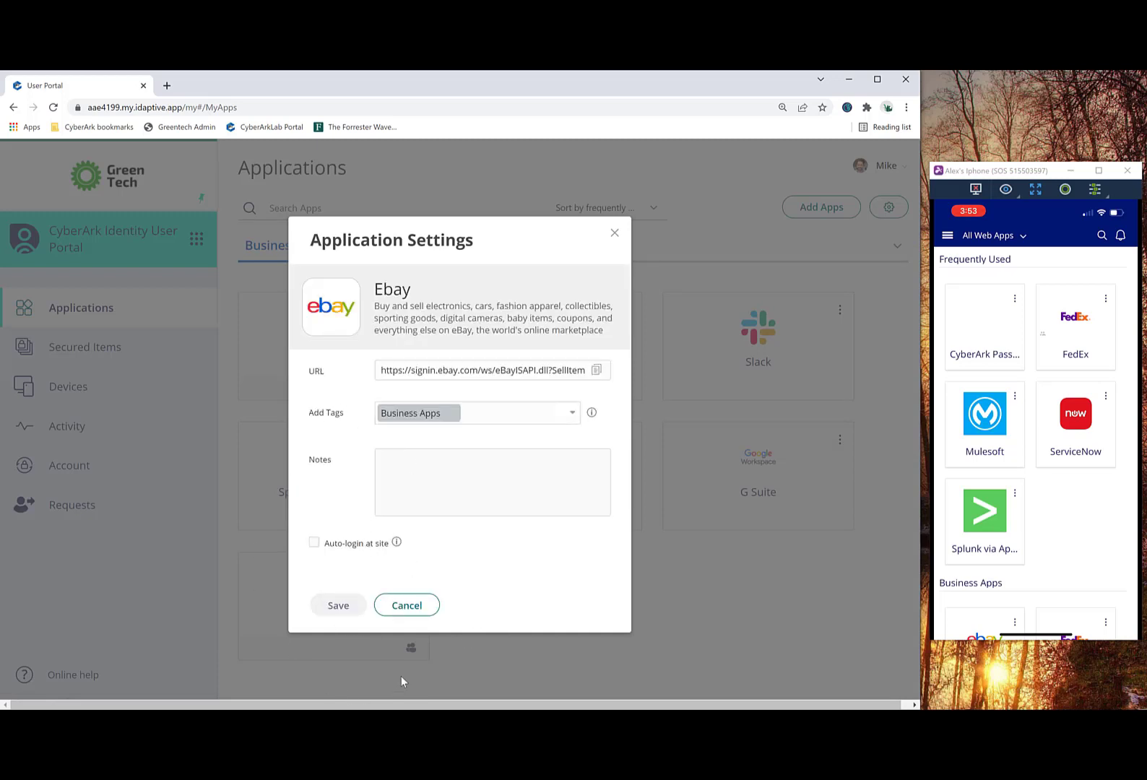
click(388, 608)
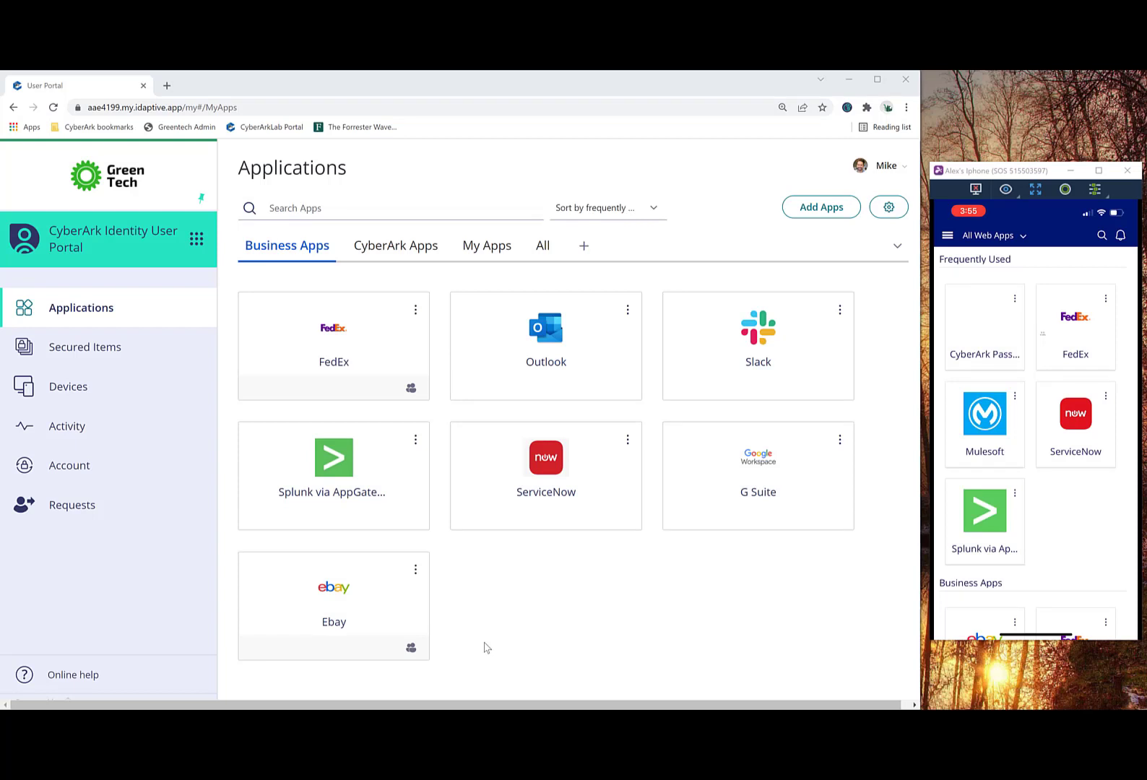
- Browse the CyberArk Apps, My Apps, Business Apps and All collections, and inspect LinkedIn's settings
click(403, 248)
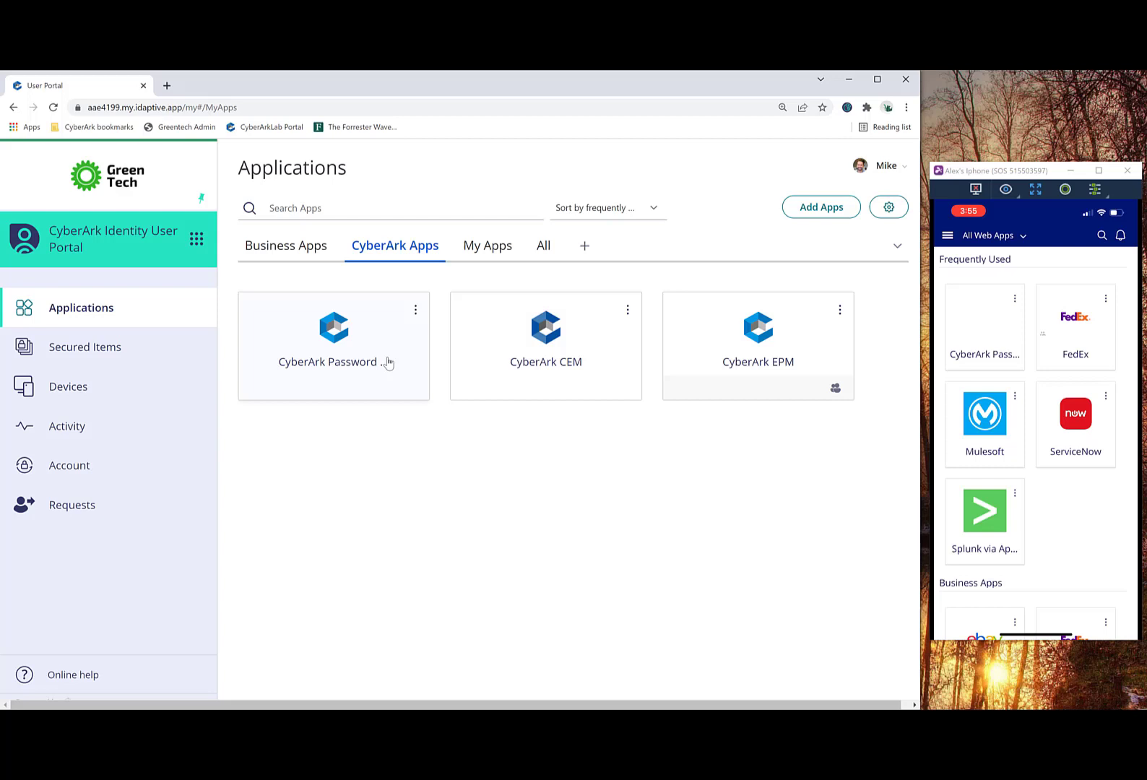
click(489, 247)
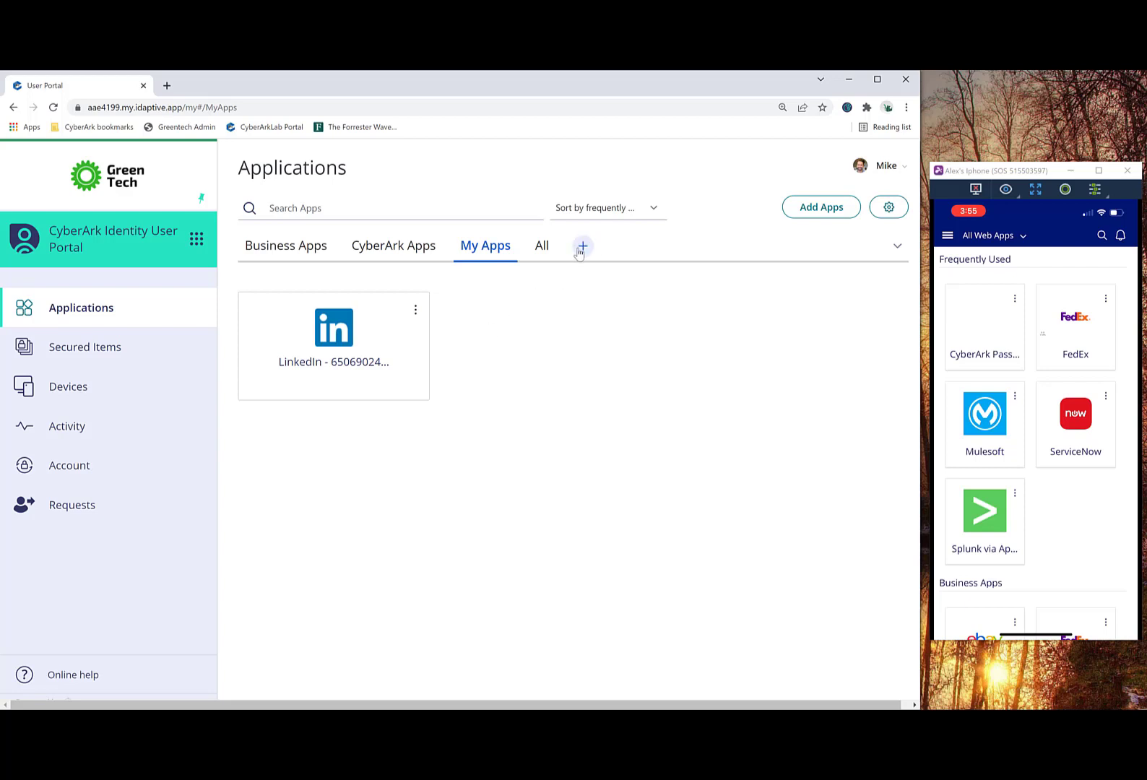
mouse_move(506, 249)
click(289, 249)
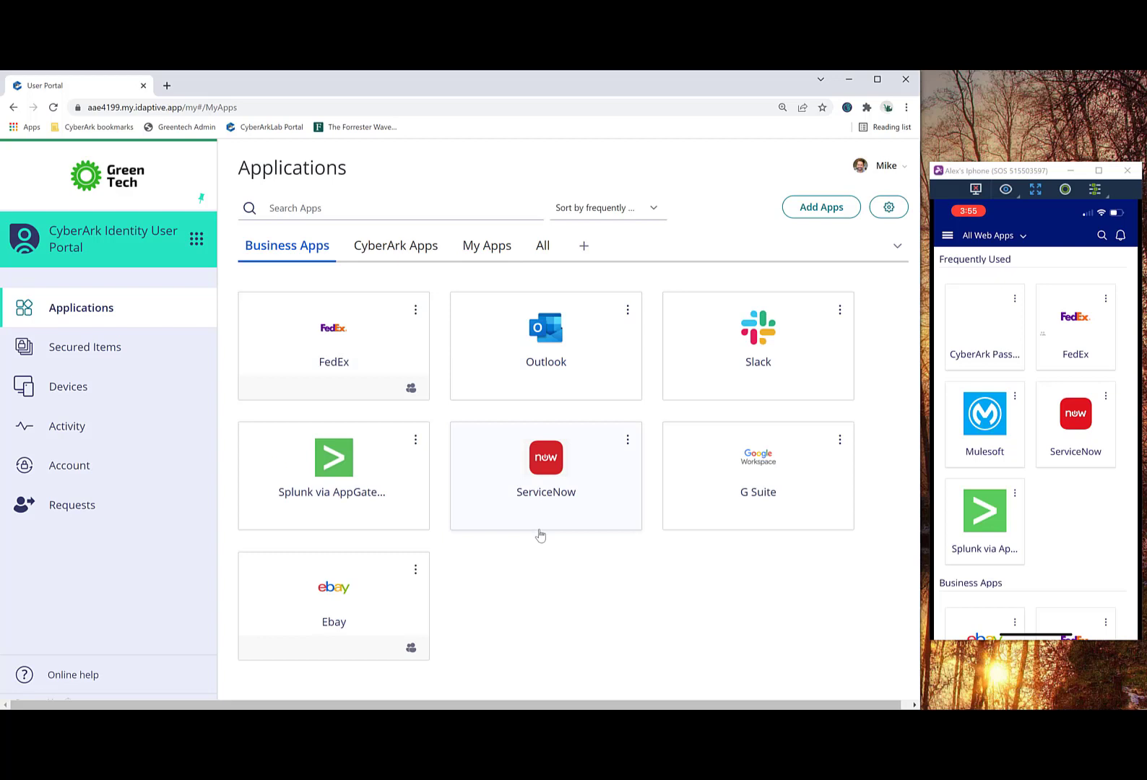
click(542, 249)
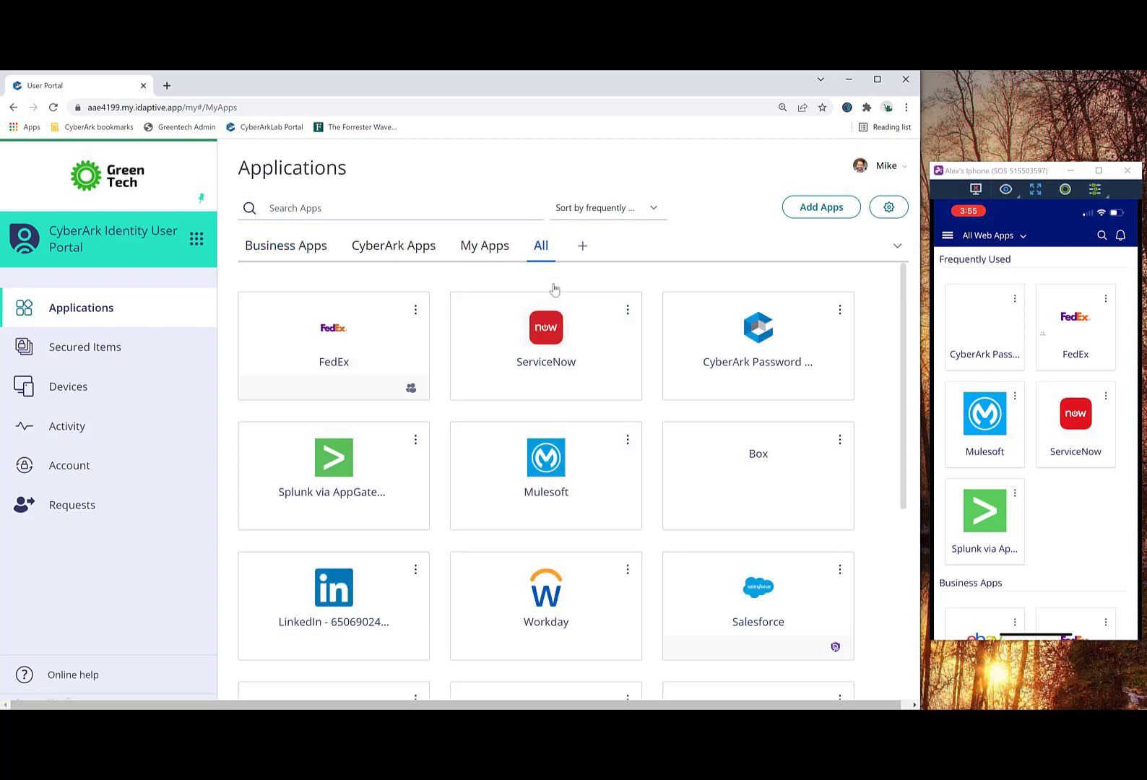
click(415, 571)
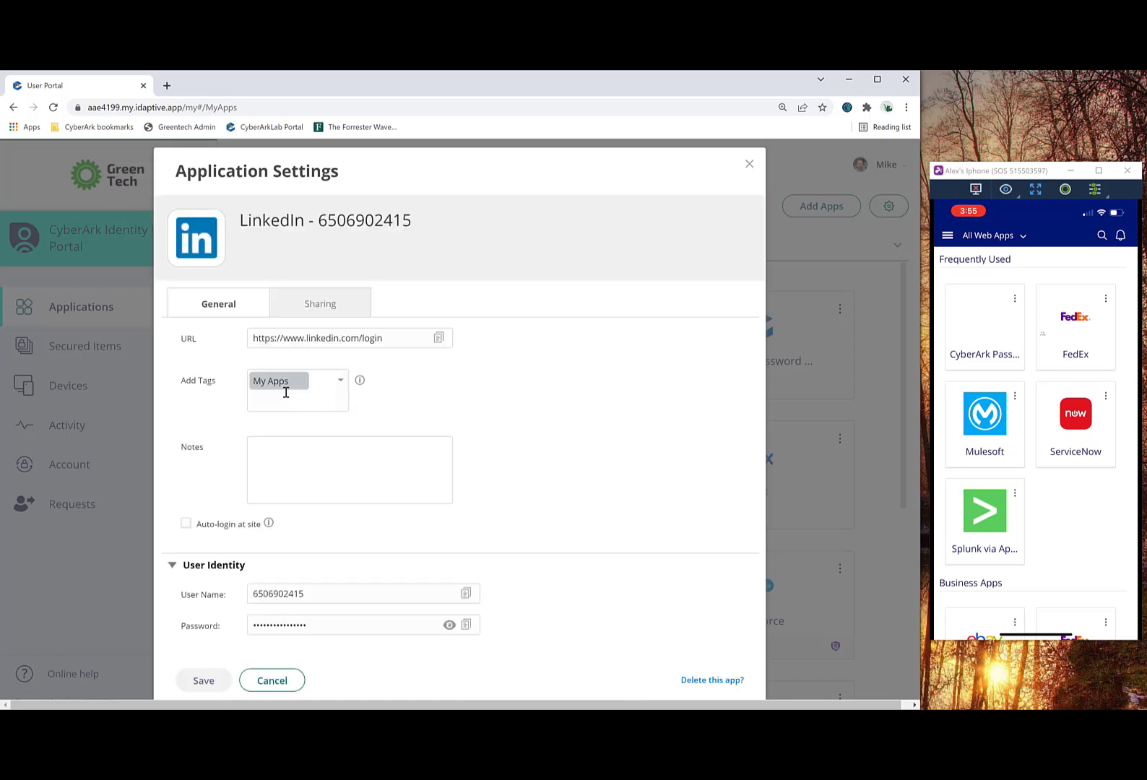
mouse_move(273, 383)
click(749, 164)
- Add Box to My Apps, then remove Box's My Apps tag and save
drag(748, 462, 489, 254)
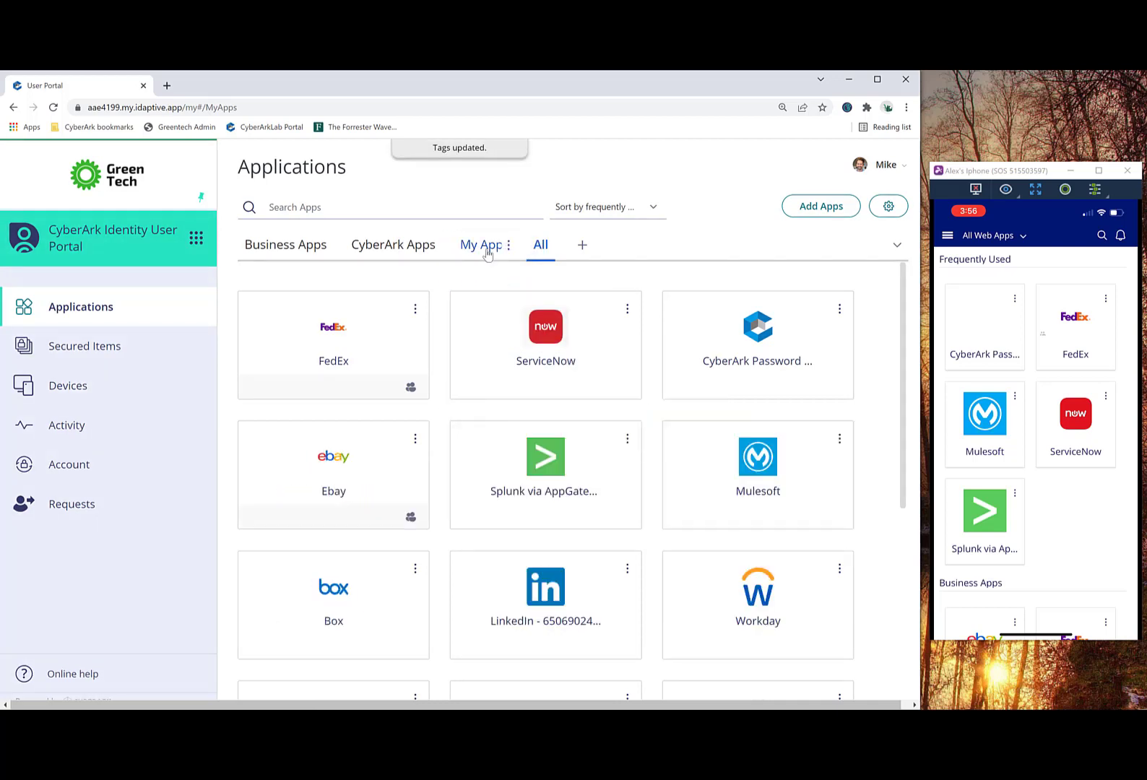
click(488, 253)
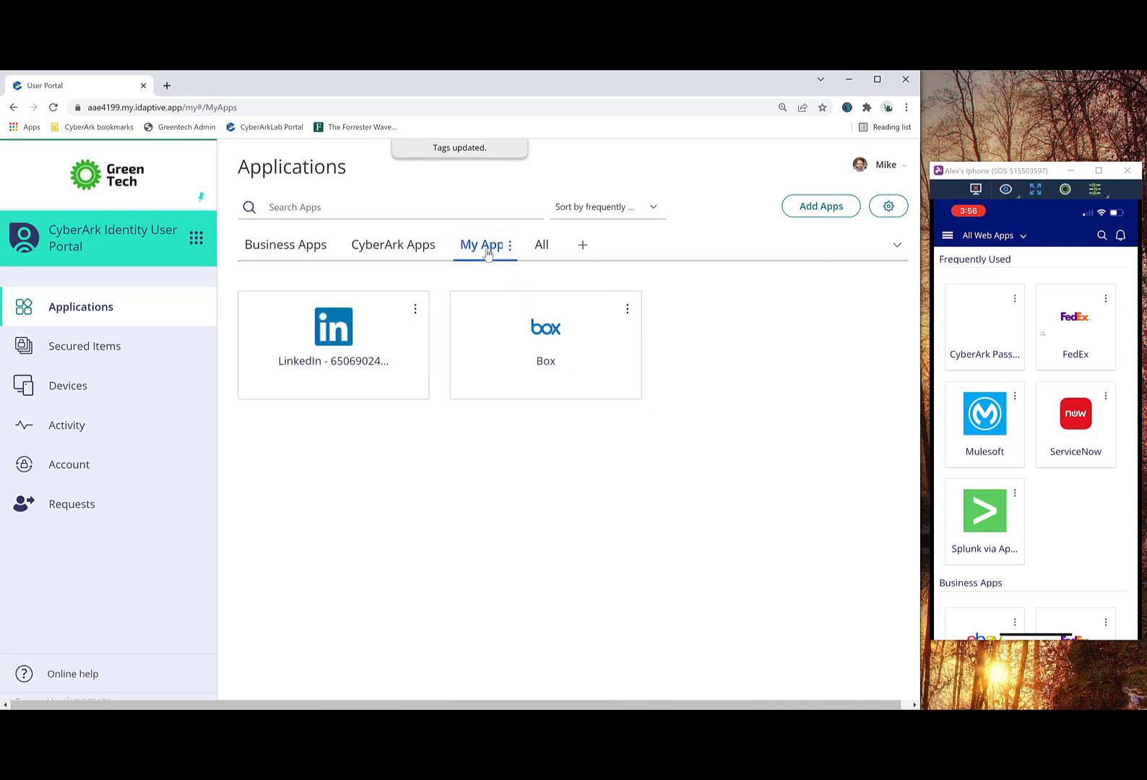
click(627, 311)
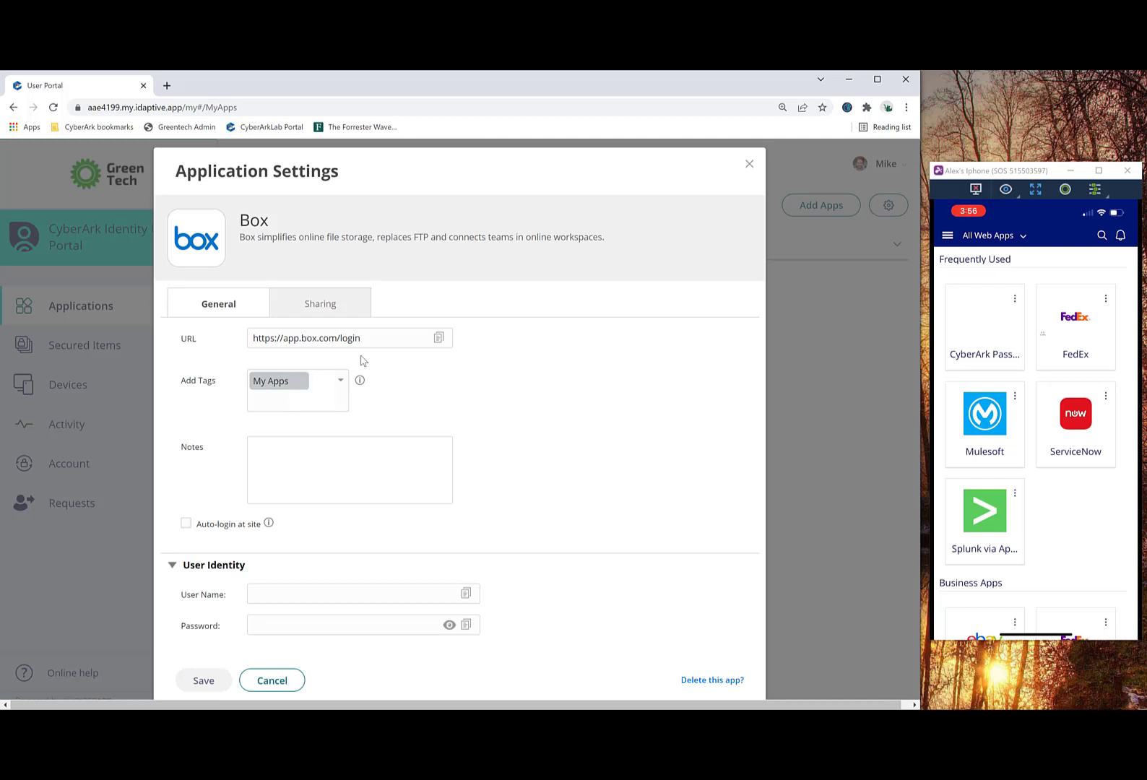
click(301, 381)
click(199, 680)
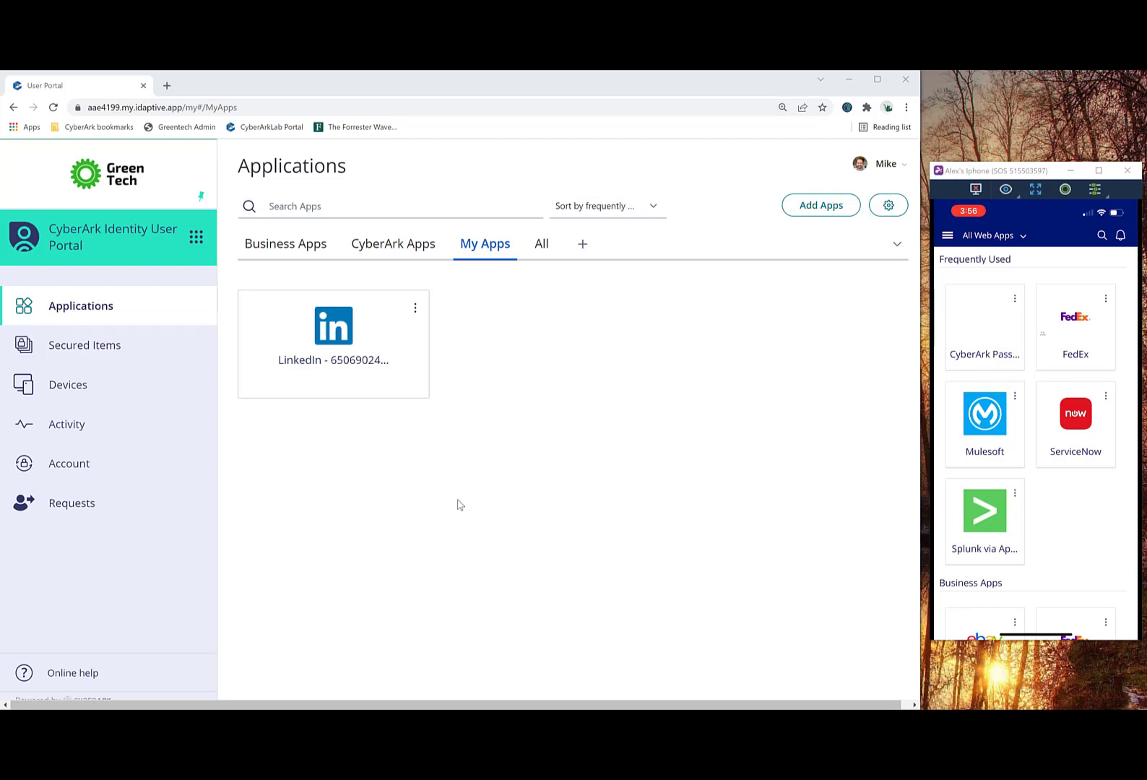
- Add the Concur application from the full app catalog
click(790, 214)
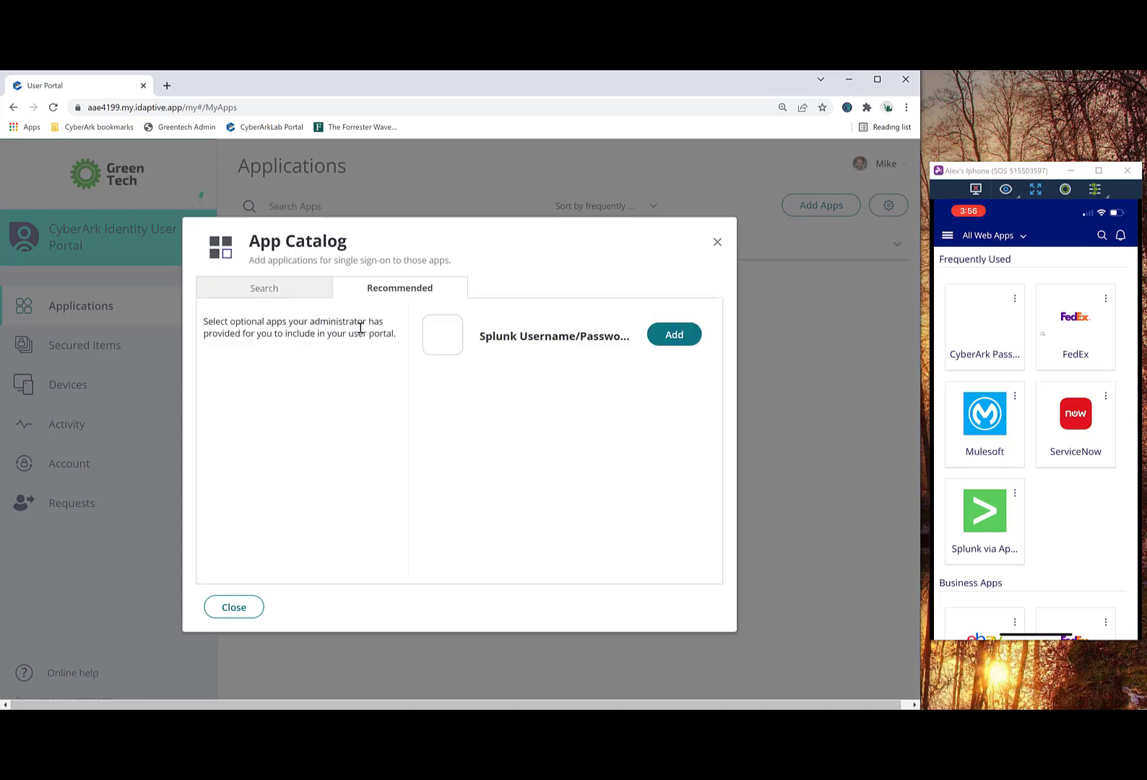
click(291, 289)
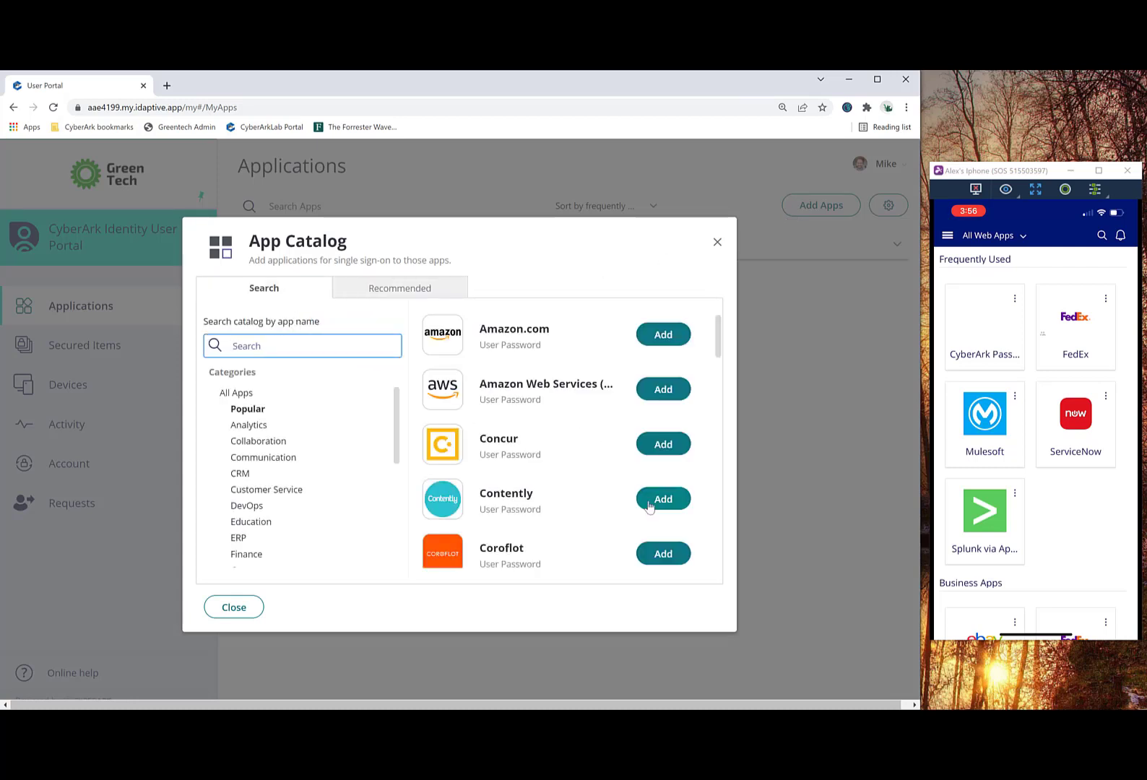
scroll(628, 504, down, 1)
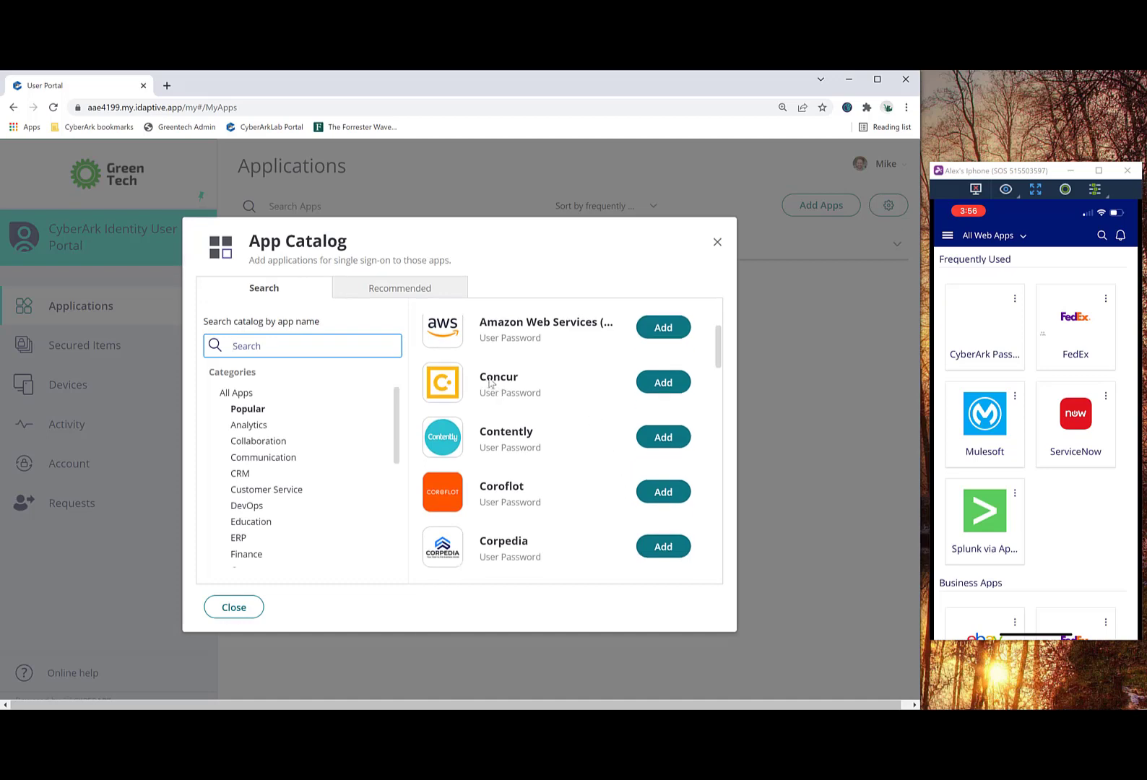
click(668, 388)
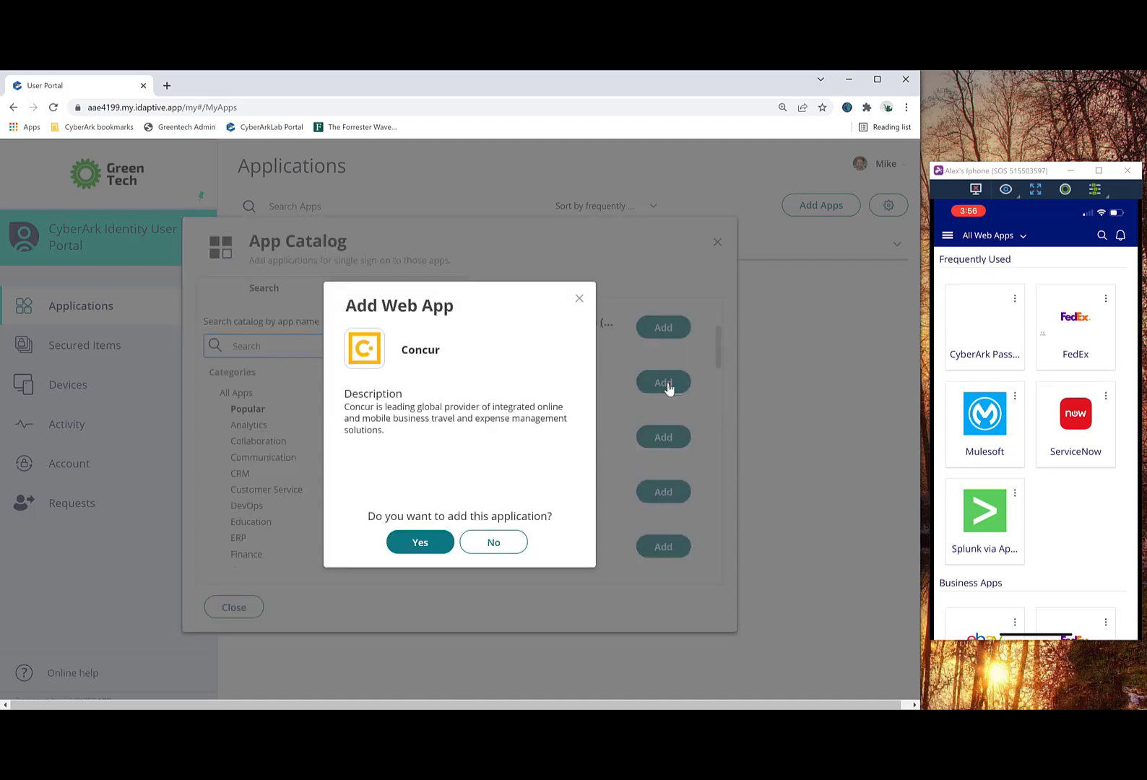
click(418, 544)
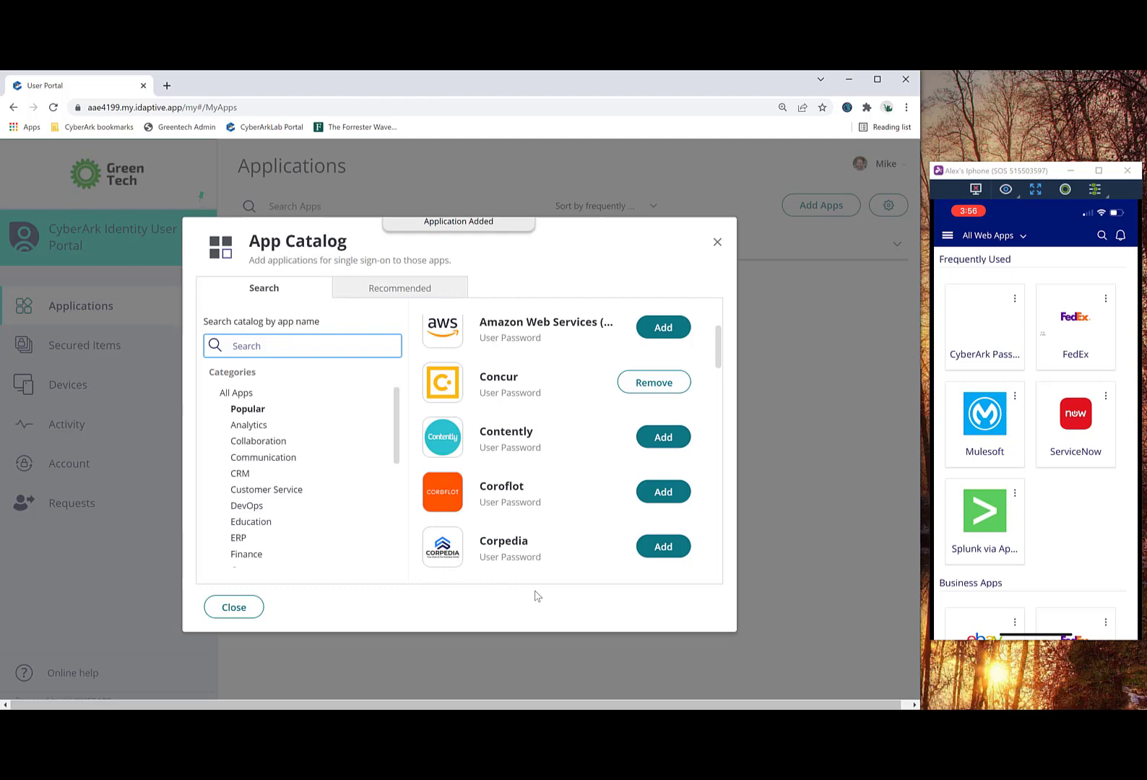
click(716, 243)
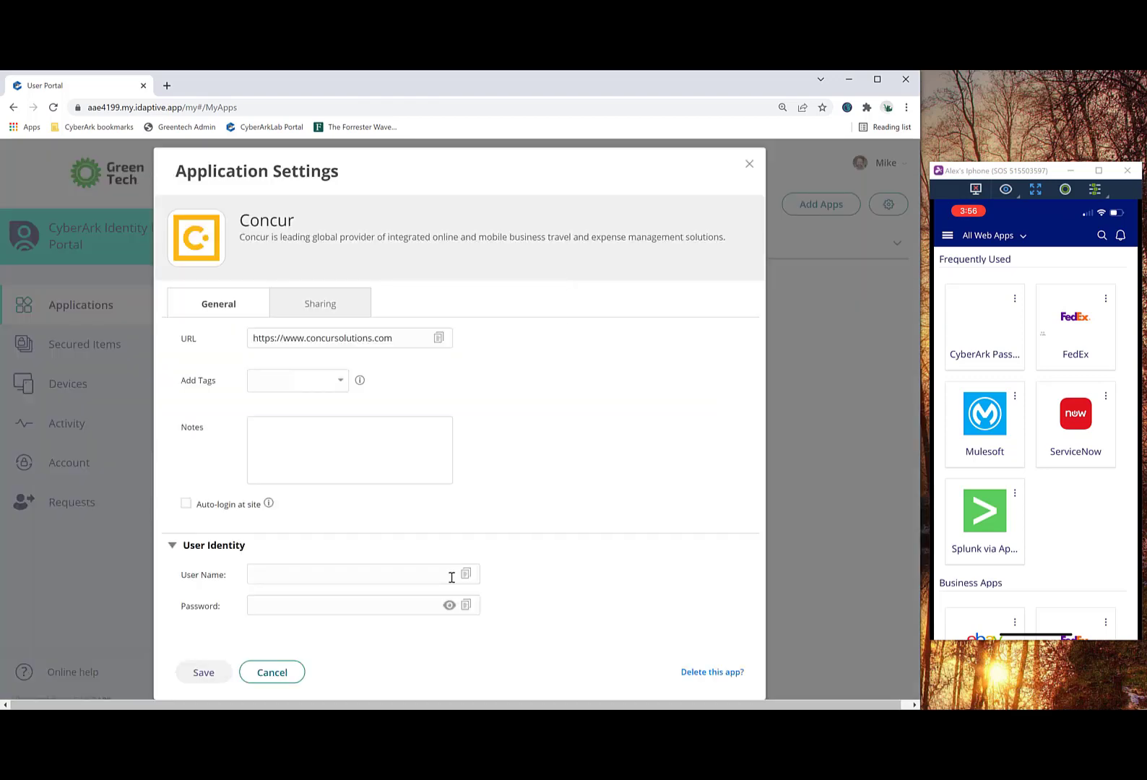
- Enter and save a login user name and password for Concur
click(353, 565)
text(asdfadfasdf@sdfasdfasdfa)
click(338, 607)
text(asdf@sdfasdfasdf)
click(203, 675)
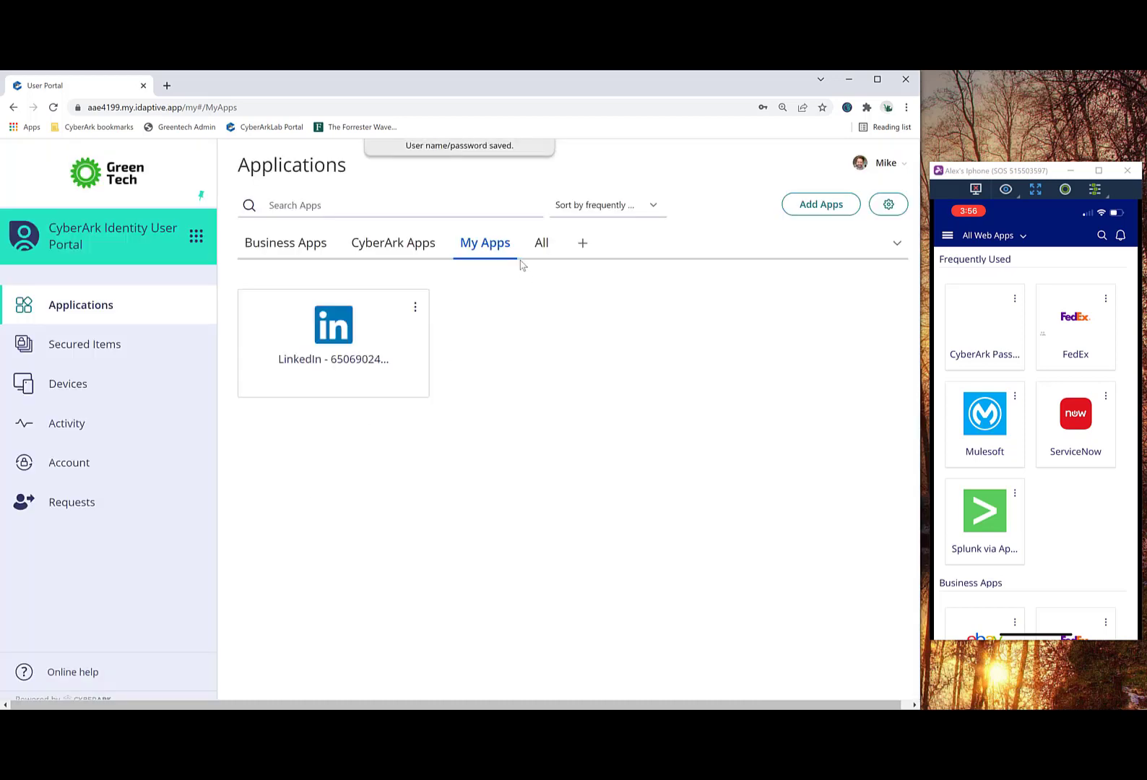
- Drag the Concur tile from All onto My Apps and view that collection
click(540, 244)
scroll(686, 506, down, 5)
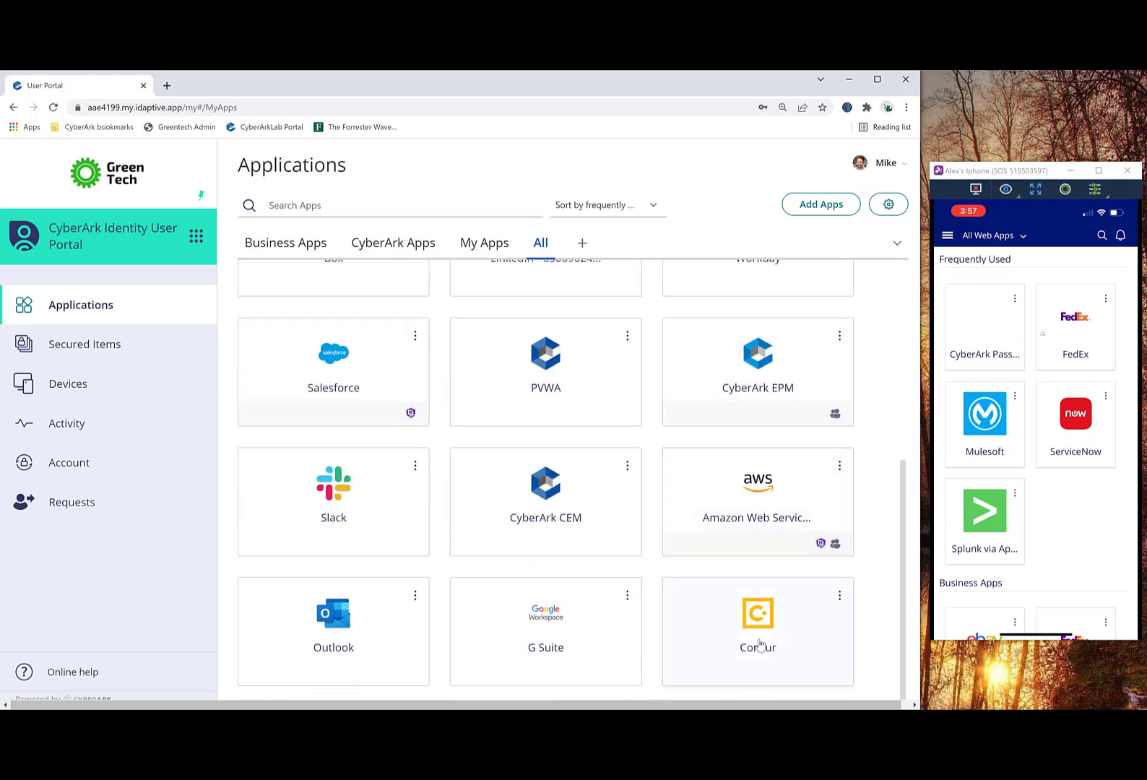
drag(758, 634, 478, 249)
click(478, 249)
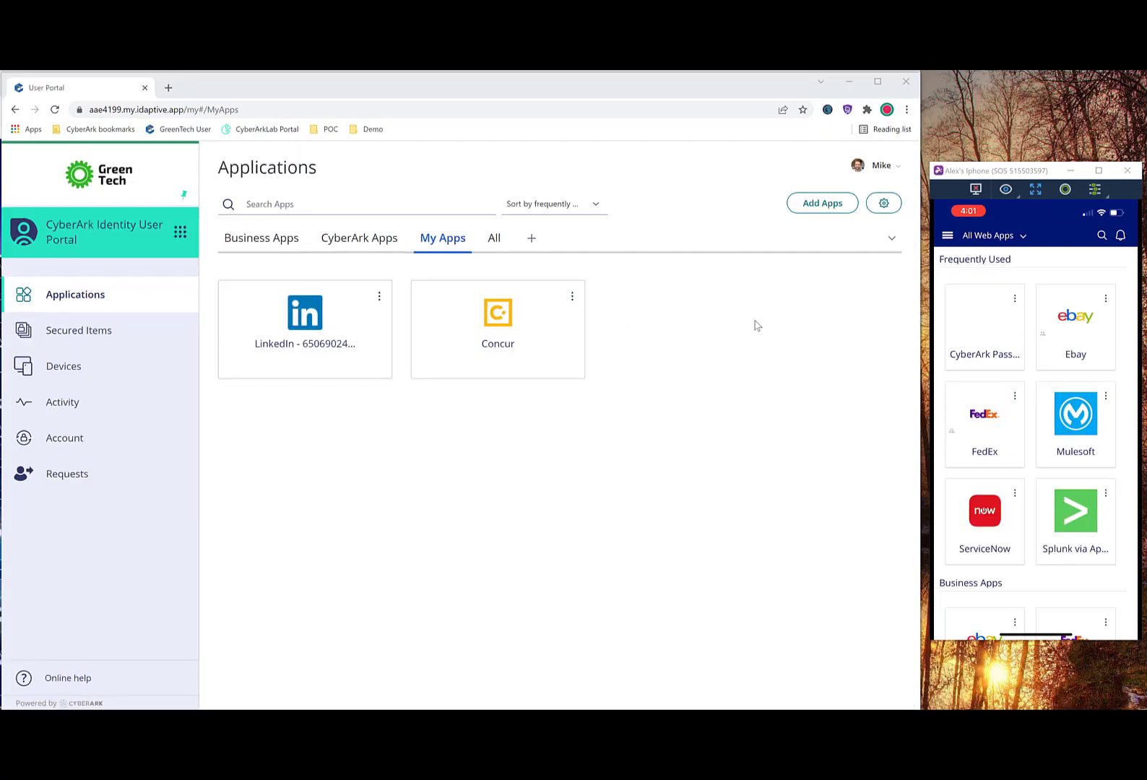
- Open cdw in a new tab and sign in to the CDW account
click(168, 87)
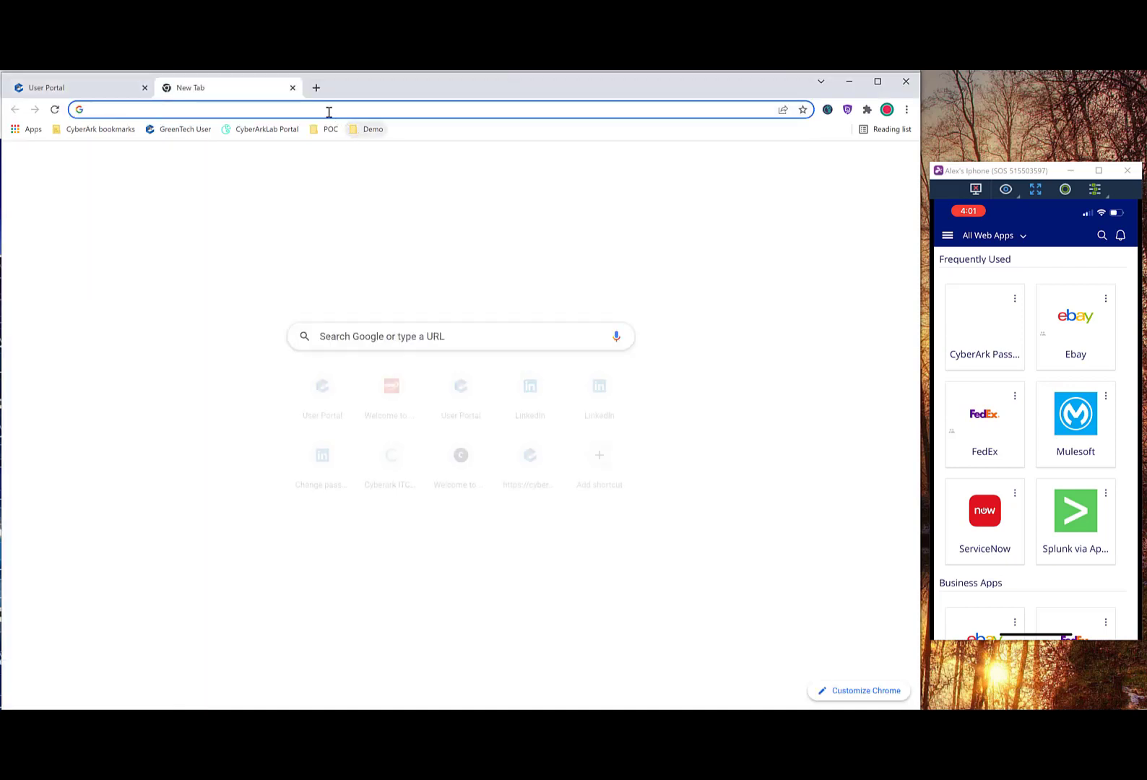
click(329, 111)
text(cdw)
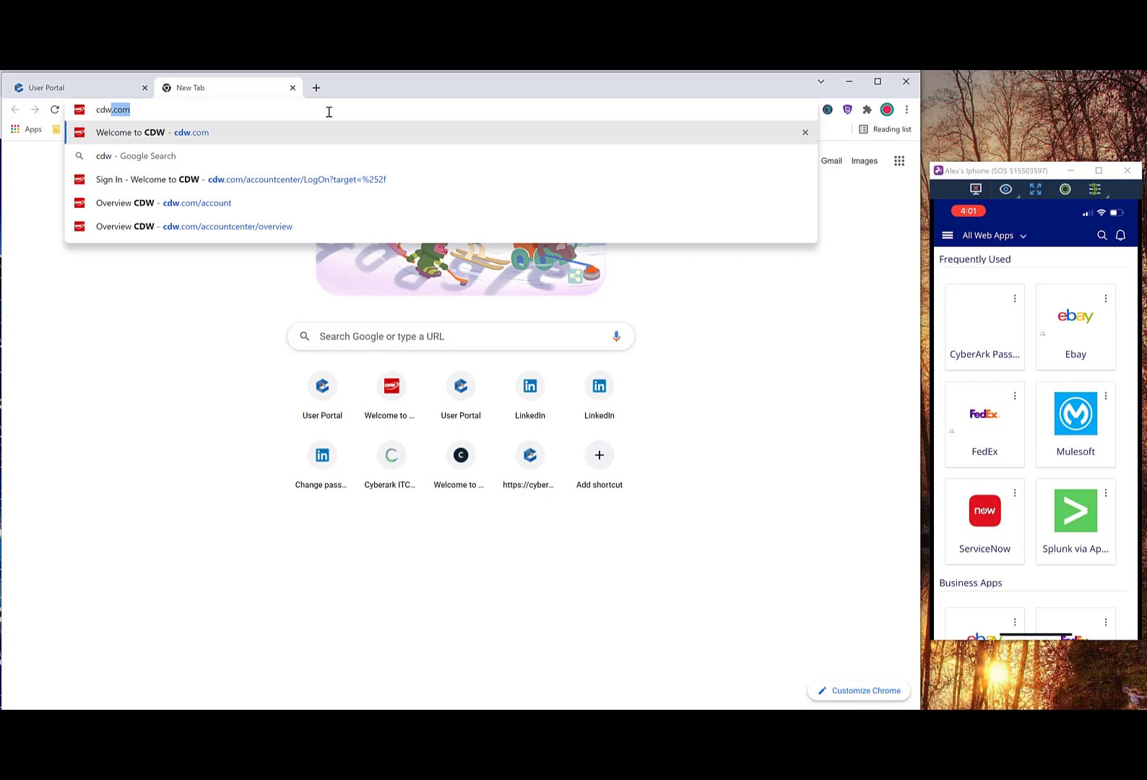
key(Return)
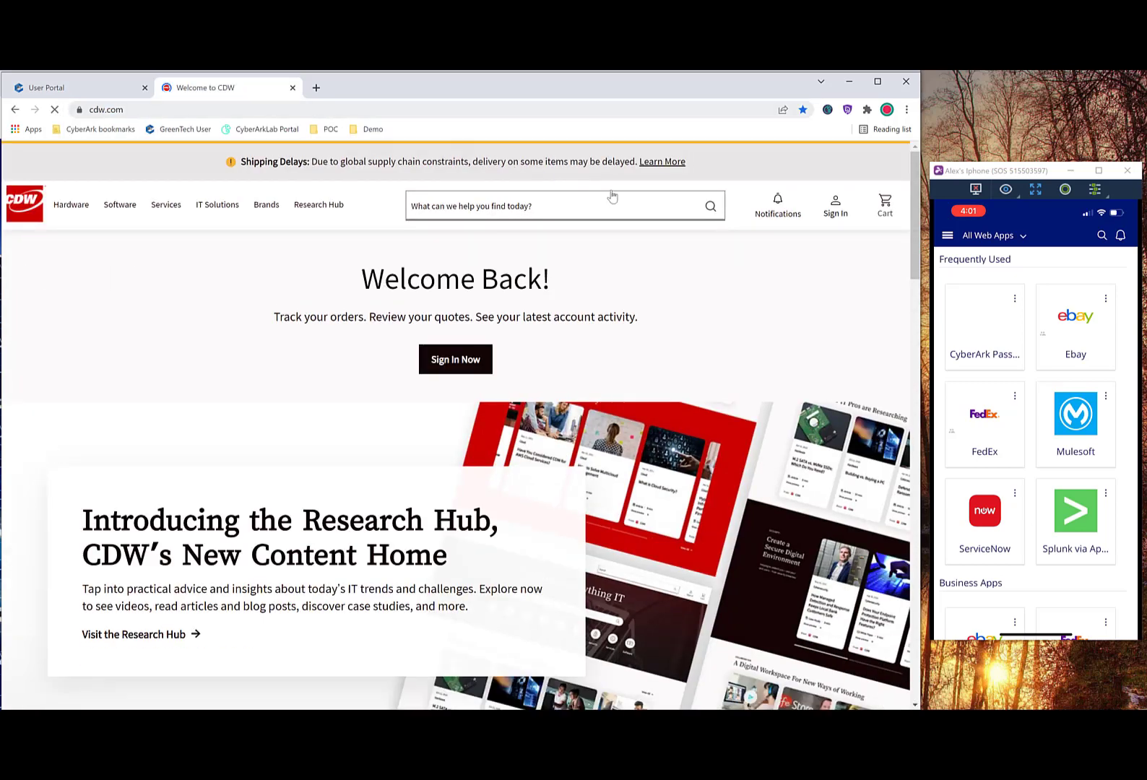
mouse_move(836, 209)
click(724, 319)
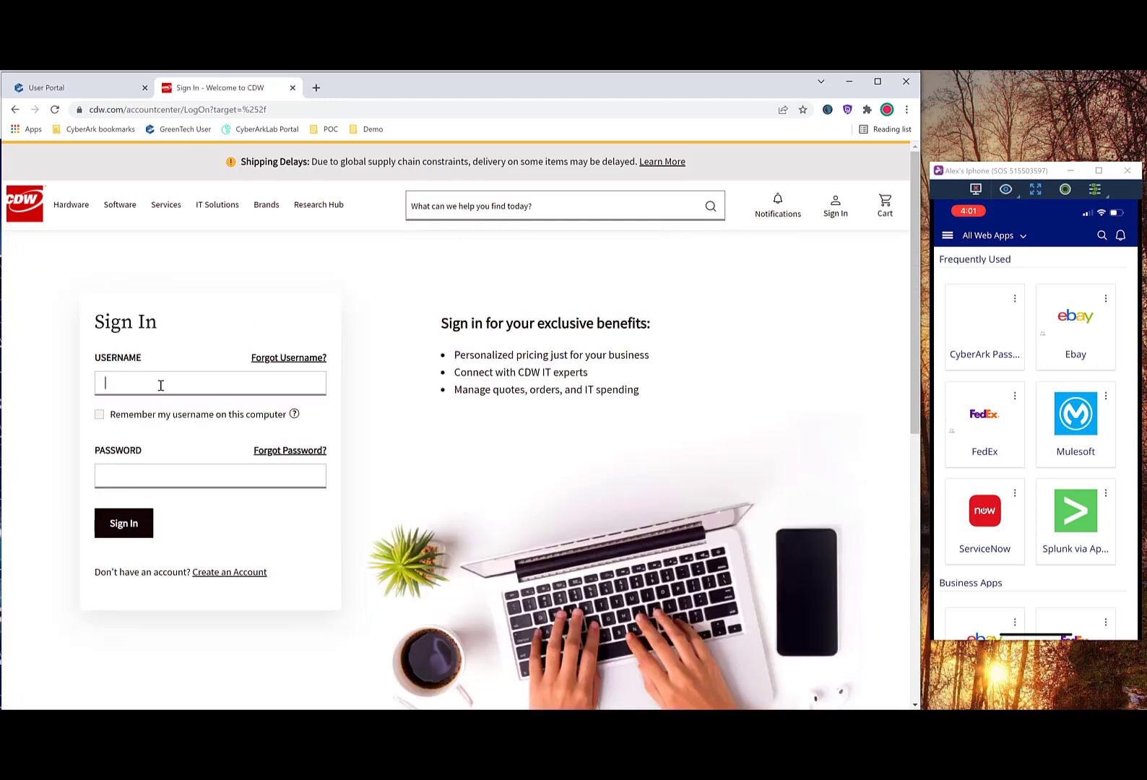
click(160, 385)
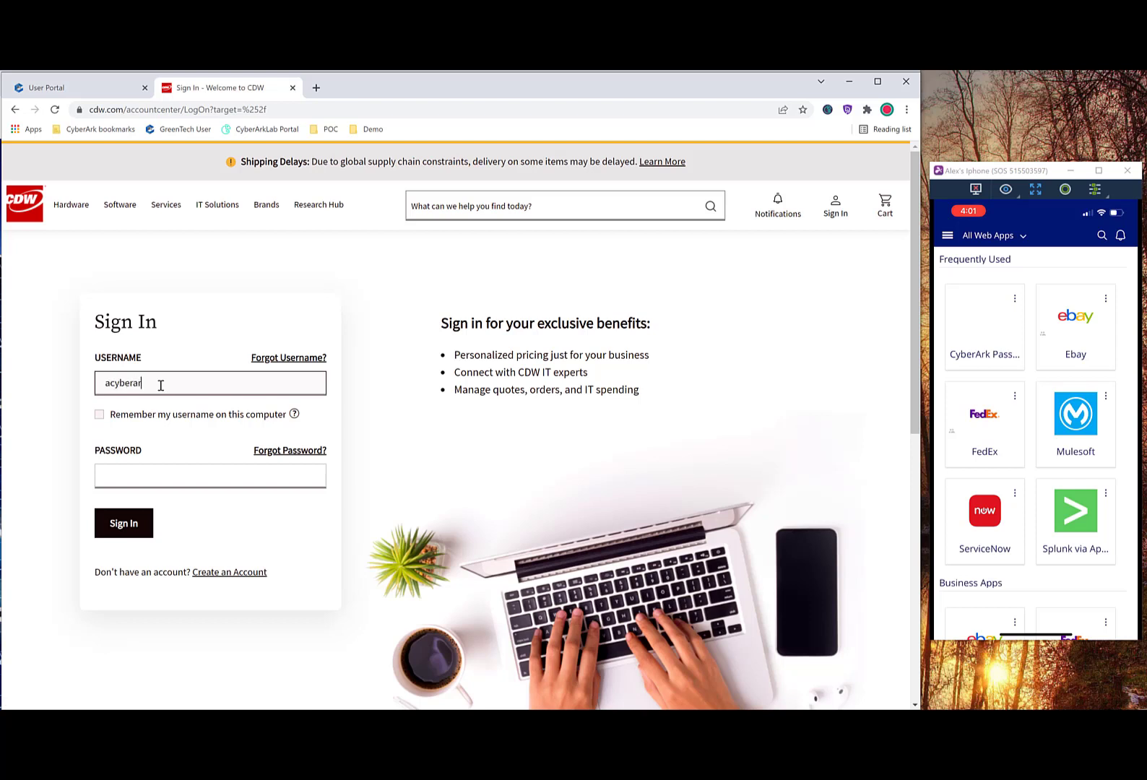
click(157, 471)
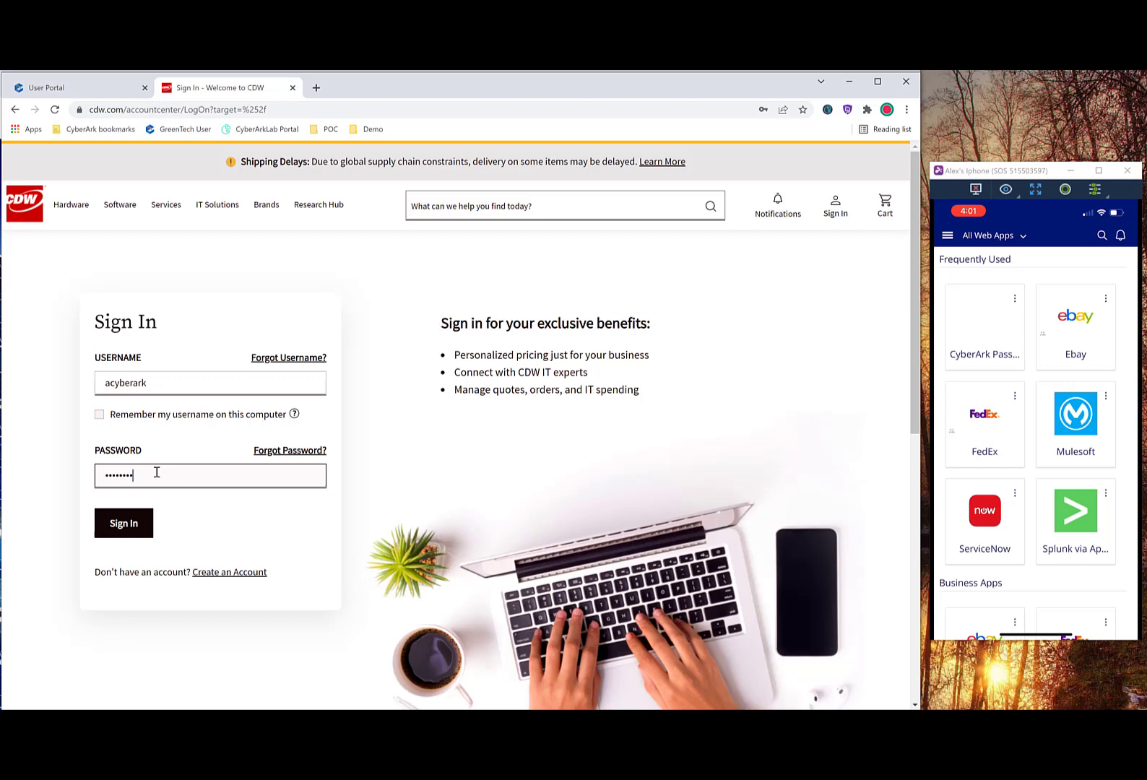
key(Return)
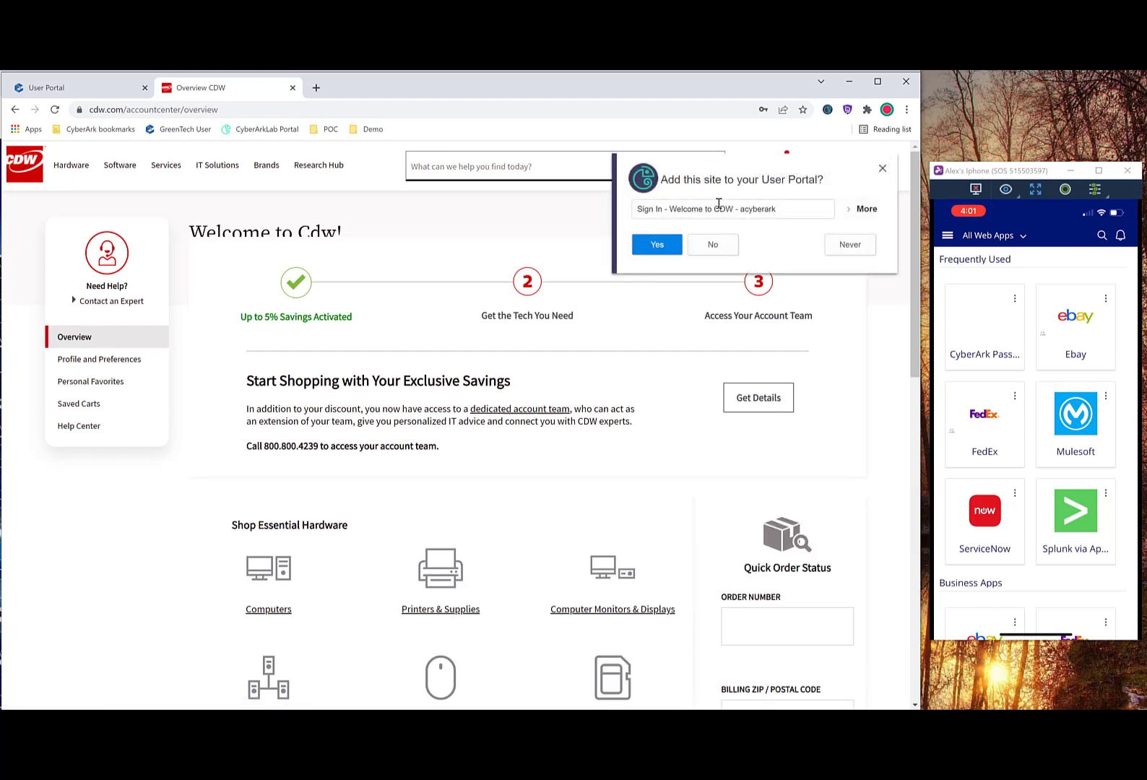
- Trim 'Sign In - Welcome to' from the entry name and add CDW to the User Portal
click(714, 208)
drag(715, 208, 571, 206)
key(BackSpace)
click(656, 245)
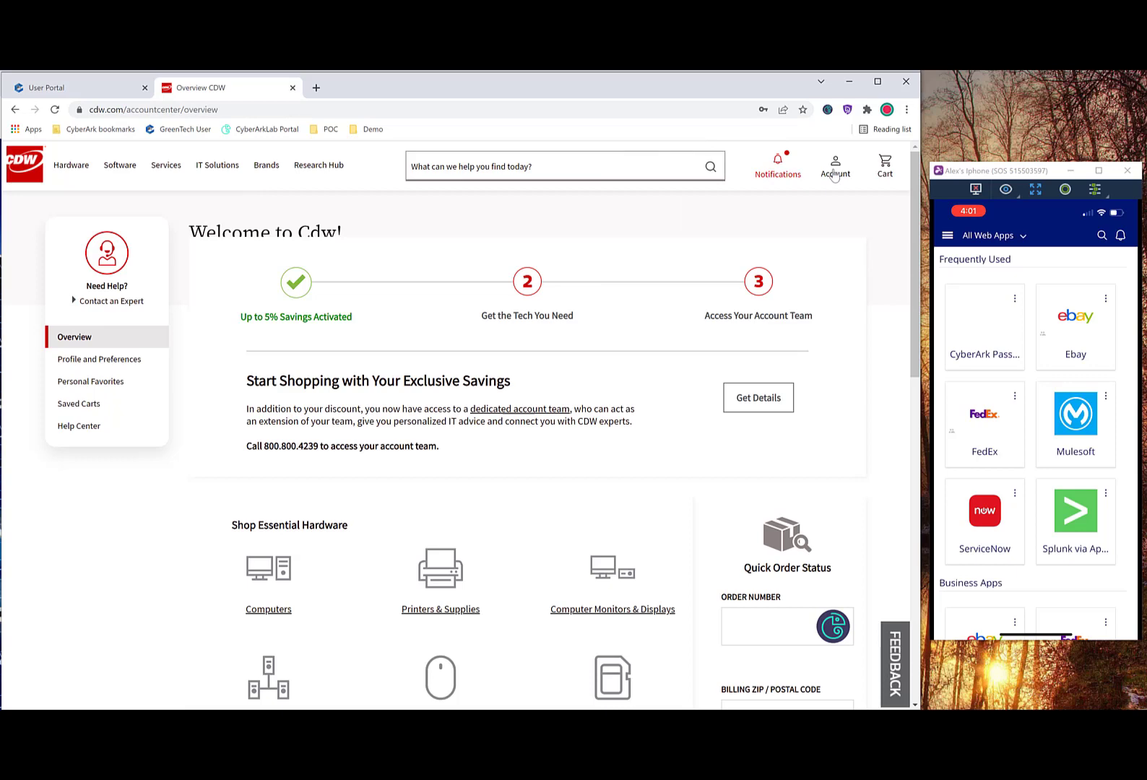
- Sign out of CDW and close its tab
click(836, 169)
click(756, 408)
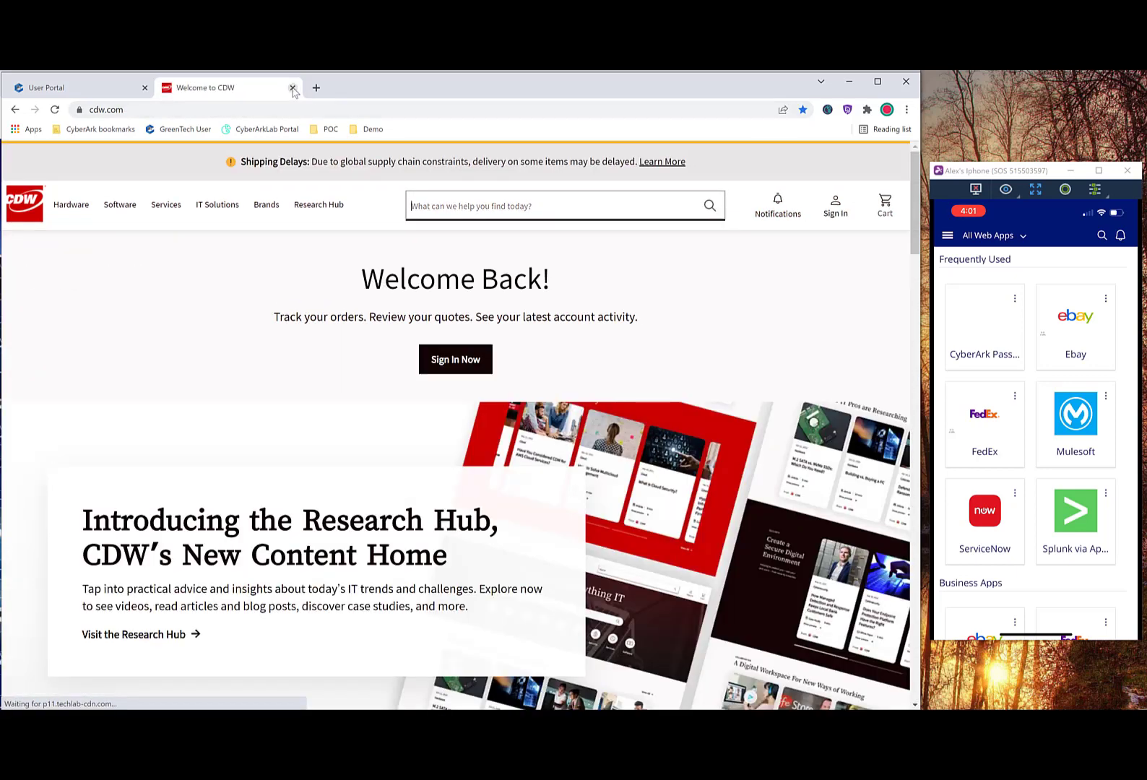
click(292, 87)
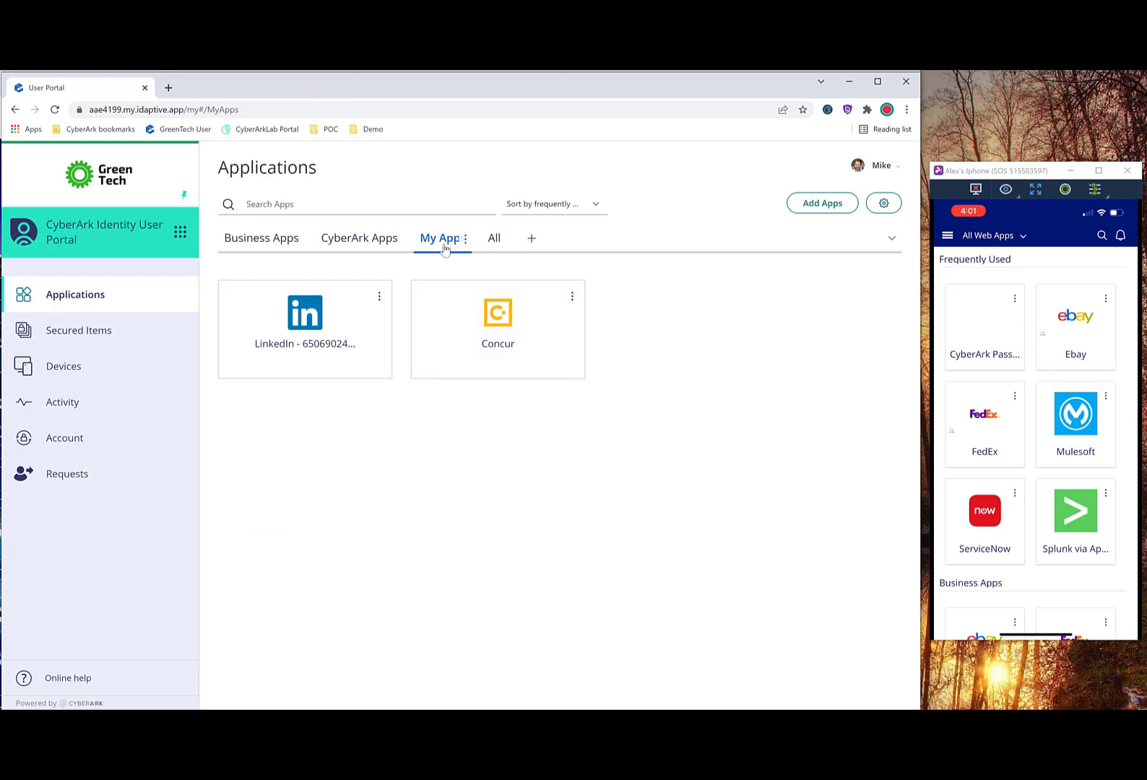
- Drag the CDW tile from All onto My Apps and view the collection
click(493, 239)
scroll(595, 405, down, 5)
drag(299, 658, 442, 240)
click(442, 238)
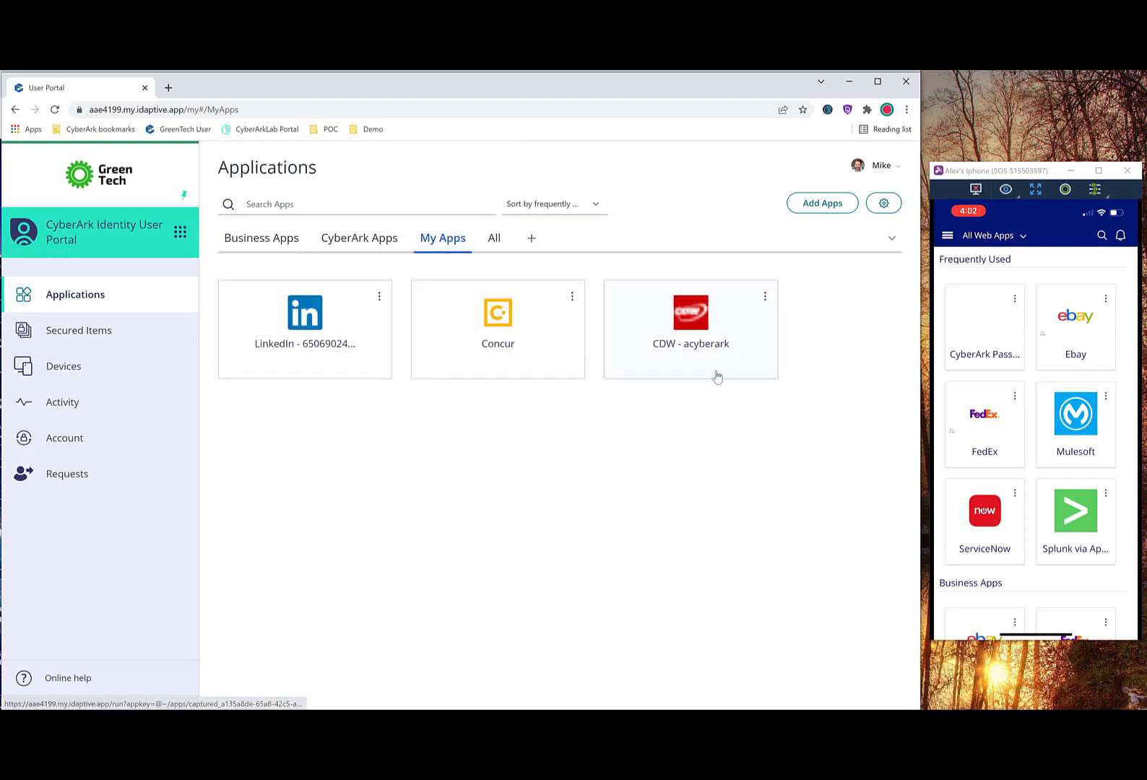
- Review CDW's stored credentials and close its settings without saving
click(764, 298)
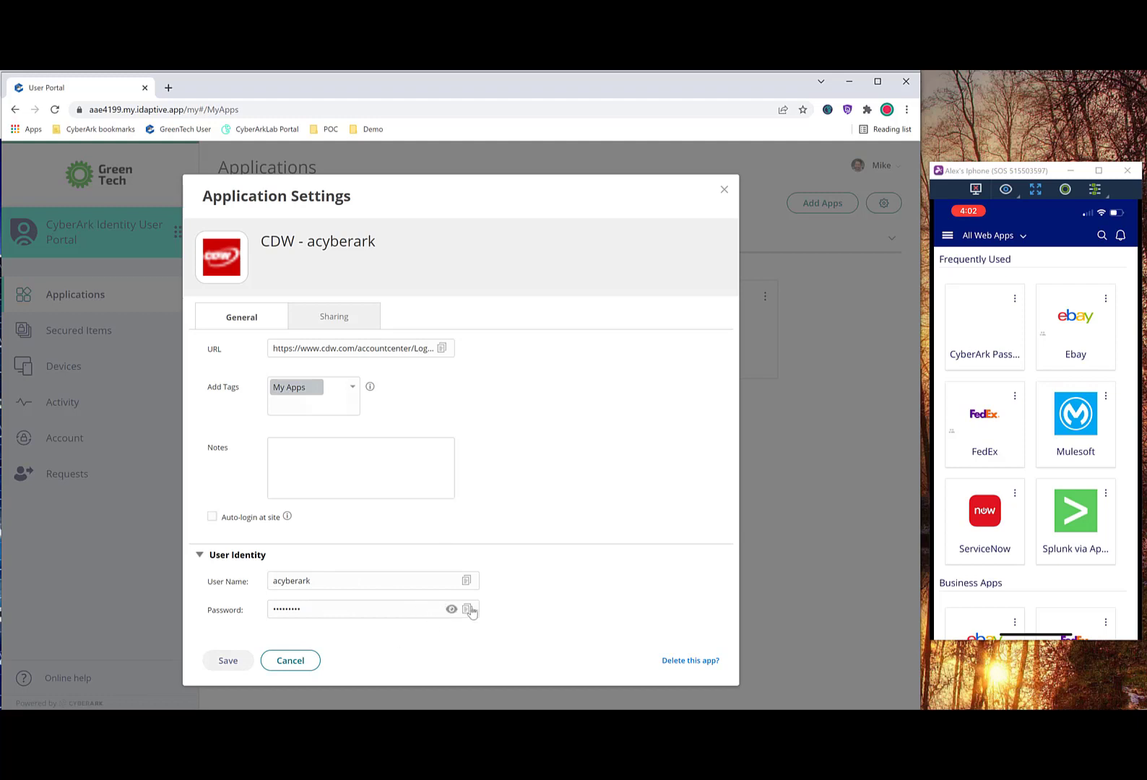
click(291, 660)
click(974, 262)
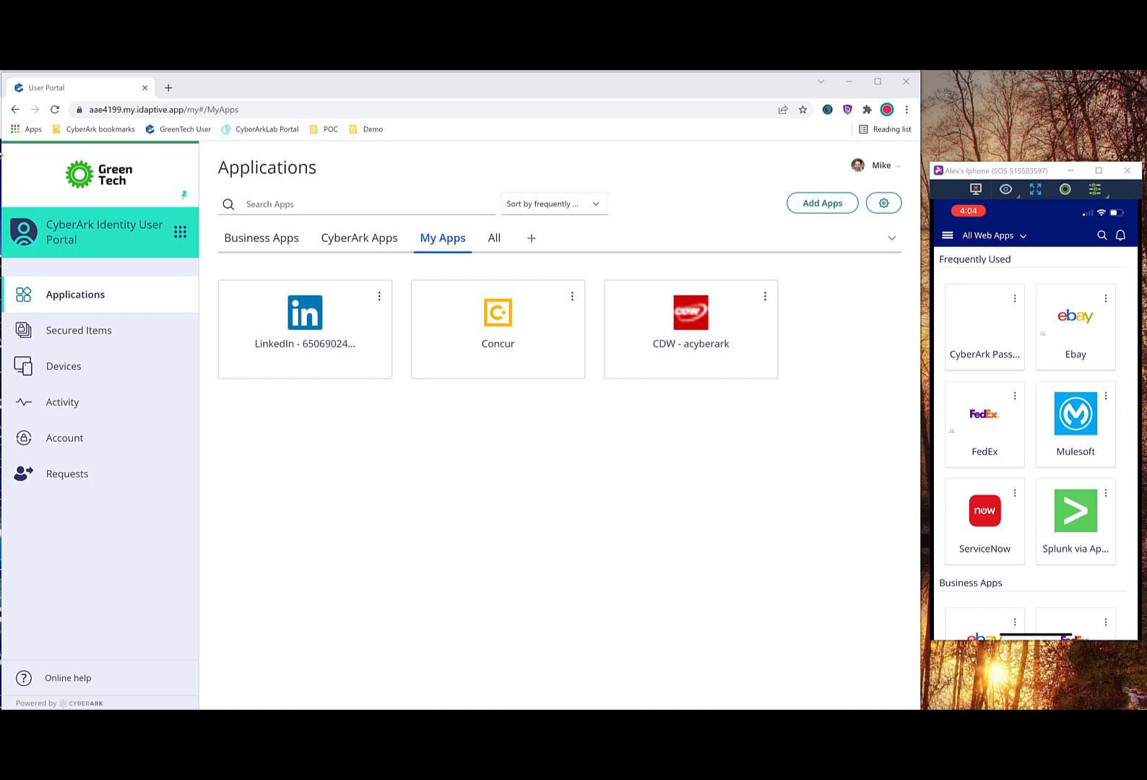
- Load cdw in a new tab, confirm its sign-in page offers the saved credential, then close it
click(168, 87)
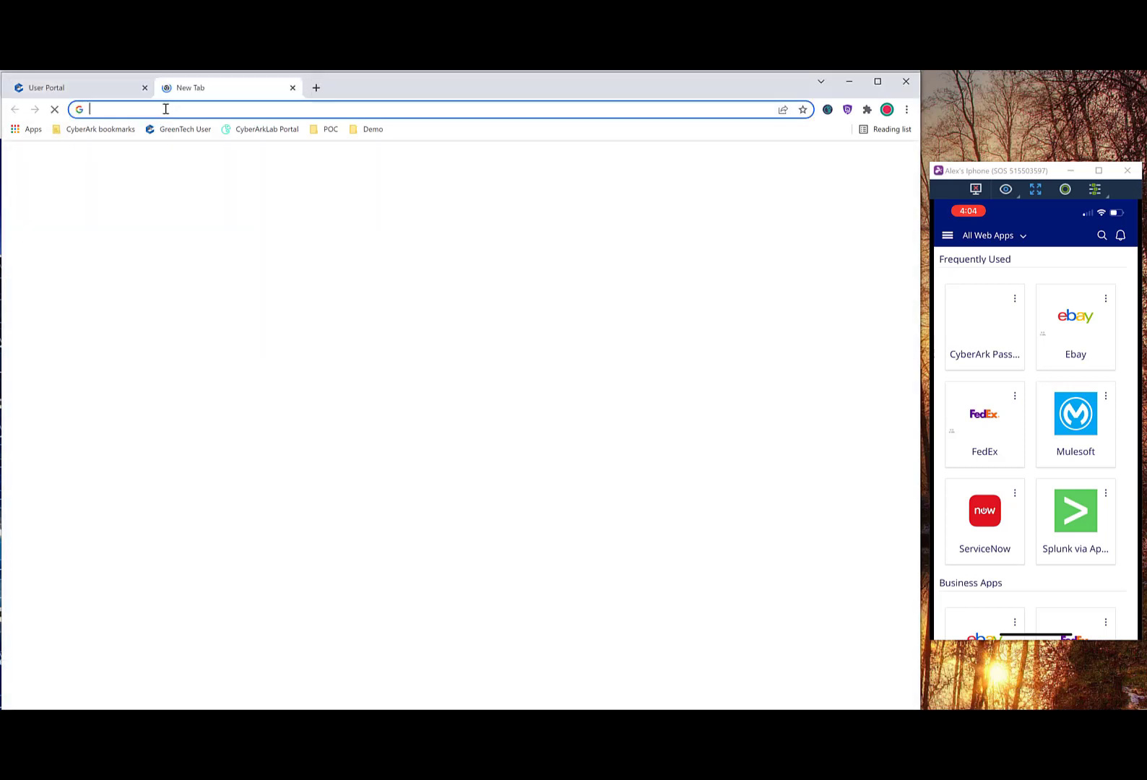
text(cdw.com)
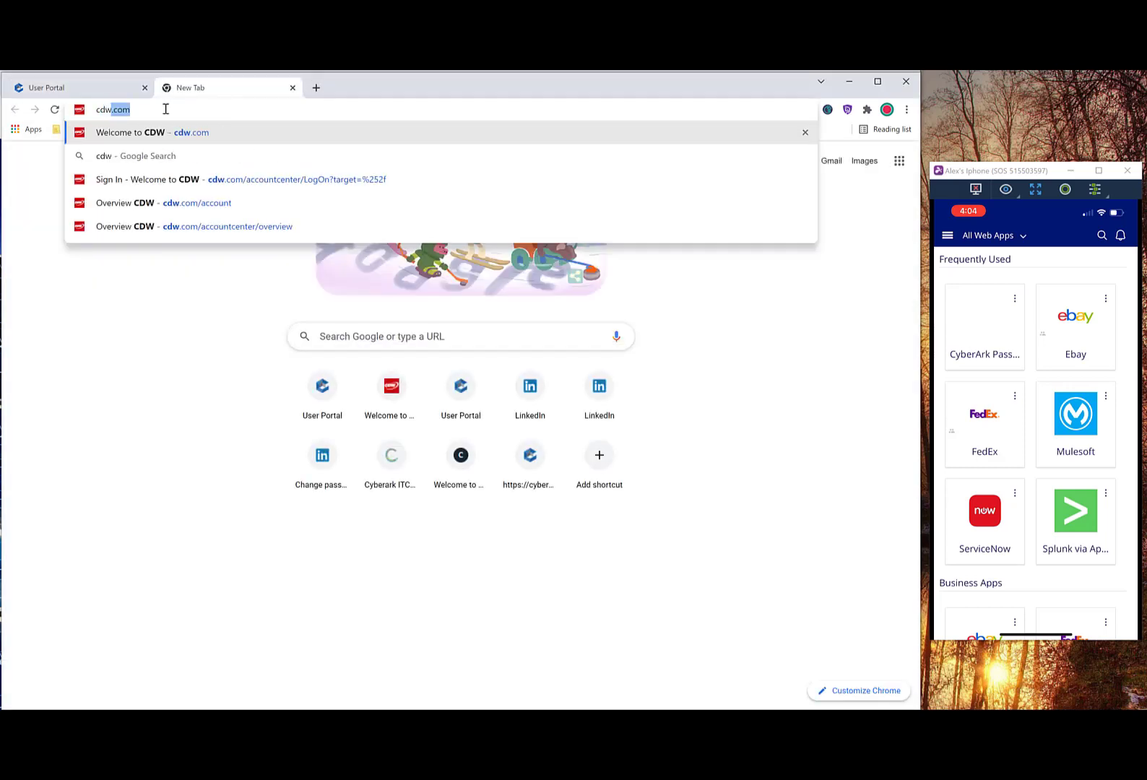
key(Return)
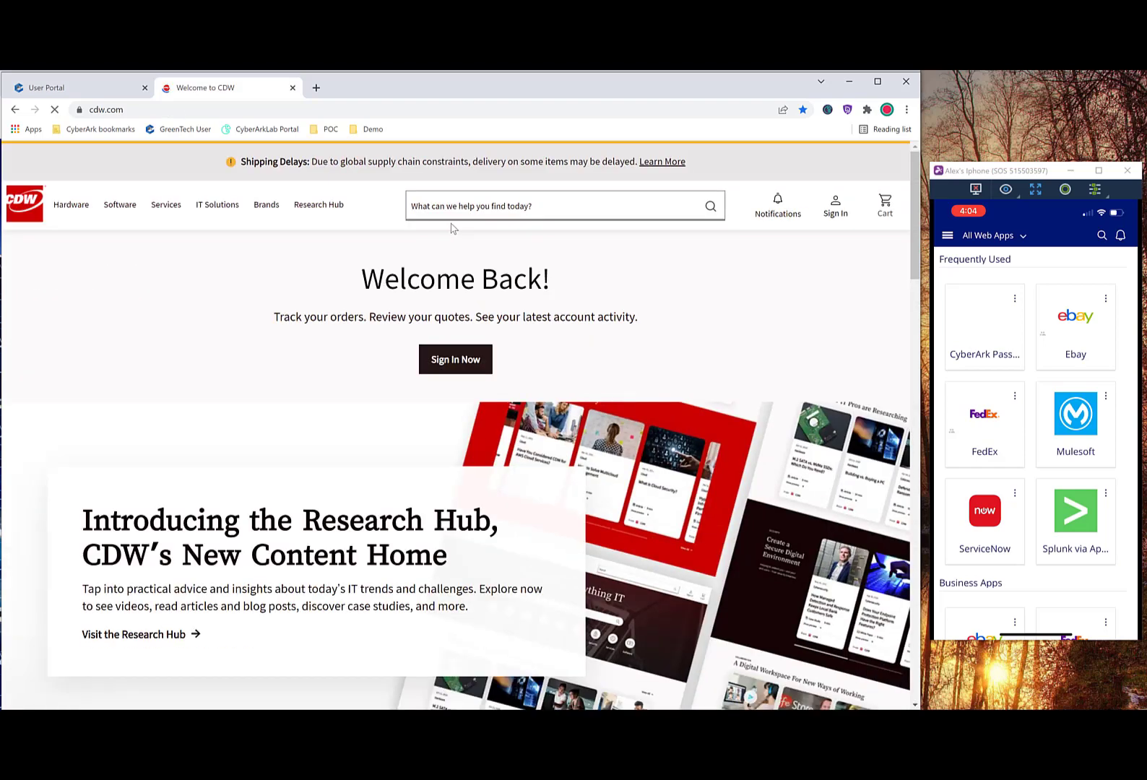
click(470, 367)
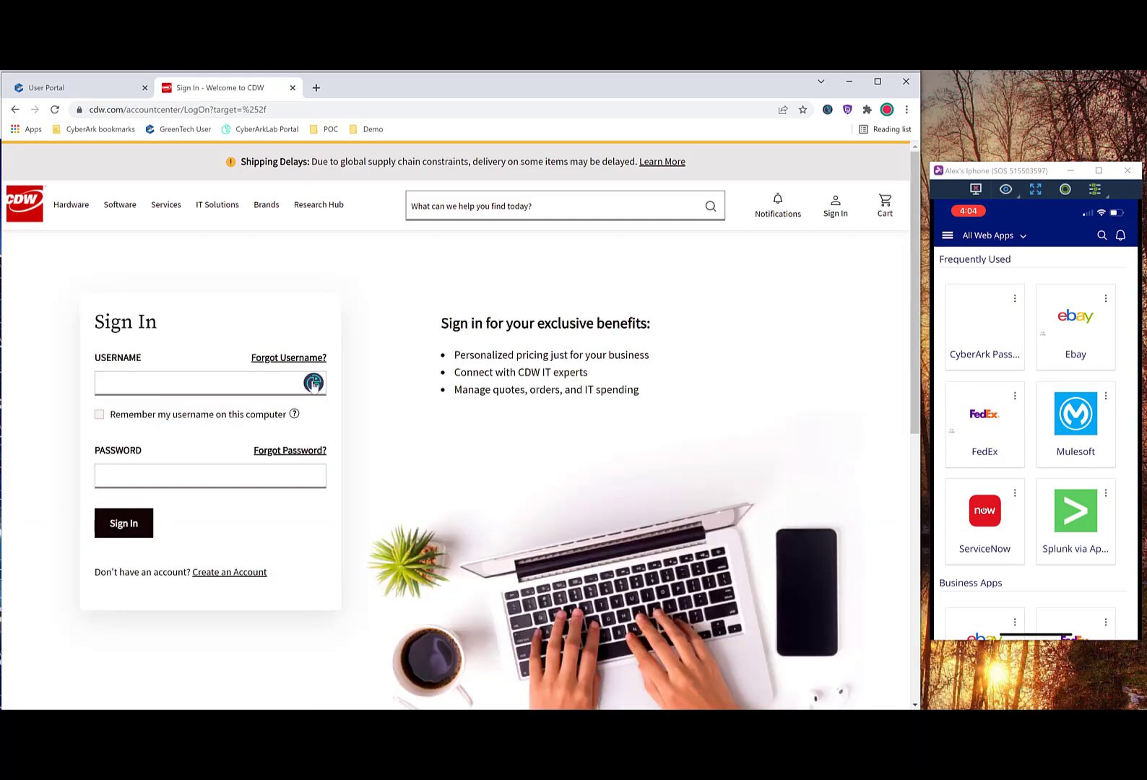
click(312, 383)
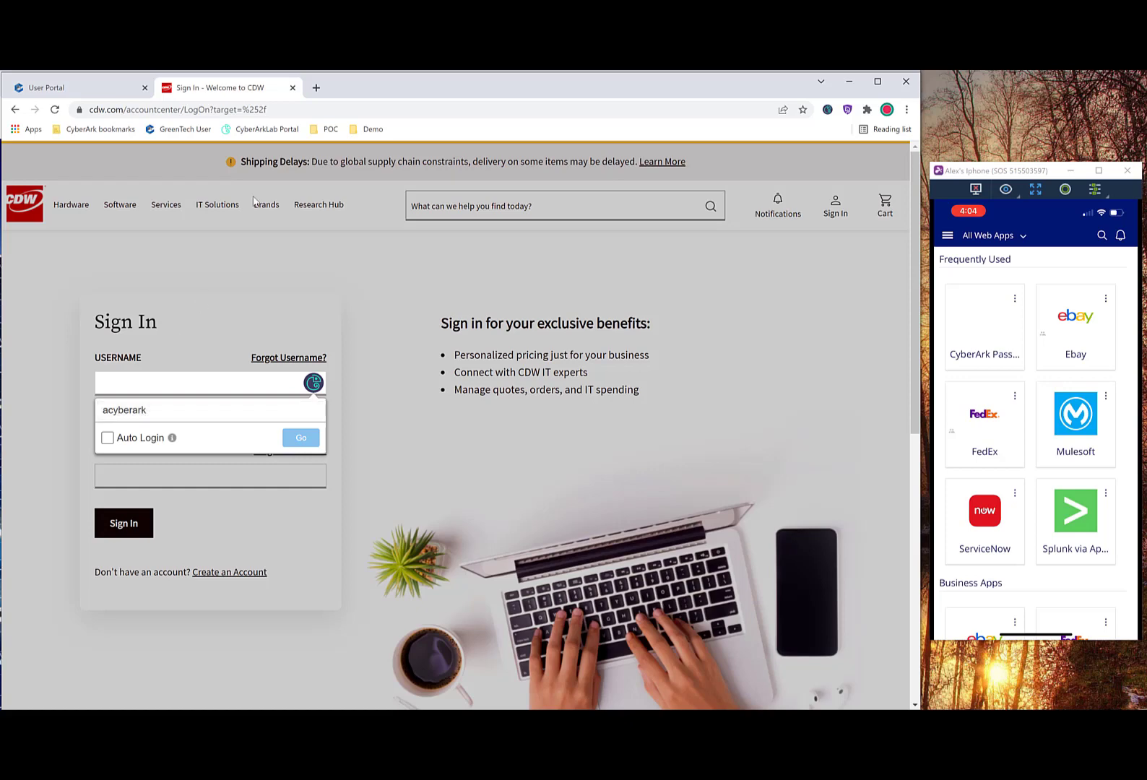
click(292, 88)
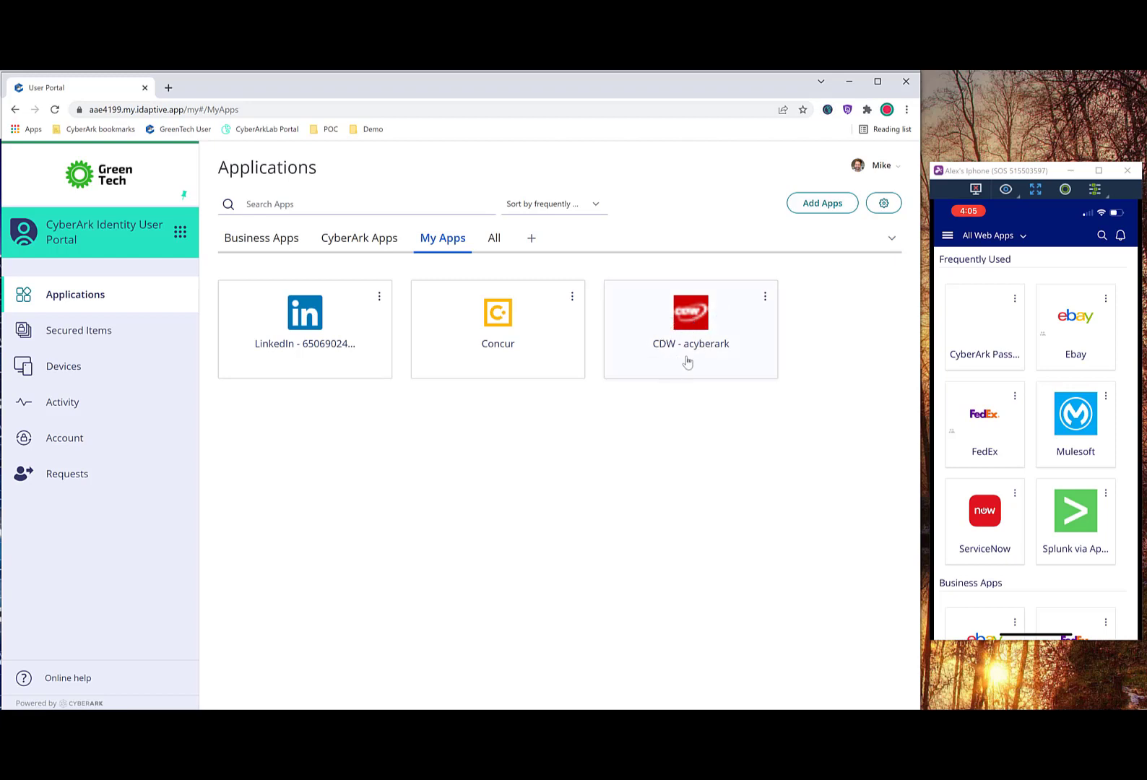
- Bring up the CyberArk extension's app list and scroll through it to find CDW
click(827, 111)
scroll(671, 332, down, 3)
scroll(673, 325, down, 3)
scroll(671, 314, up, 3)
scroll(670, 309, up, 3)
scroll(667, 310, down, 5)
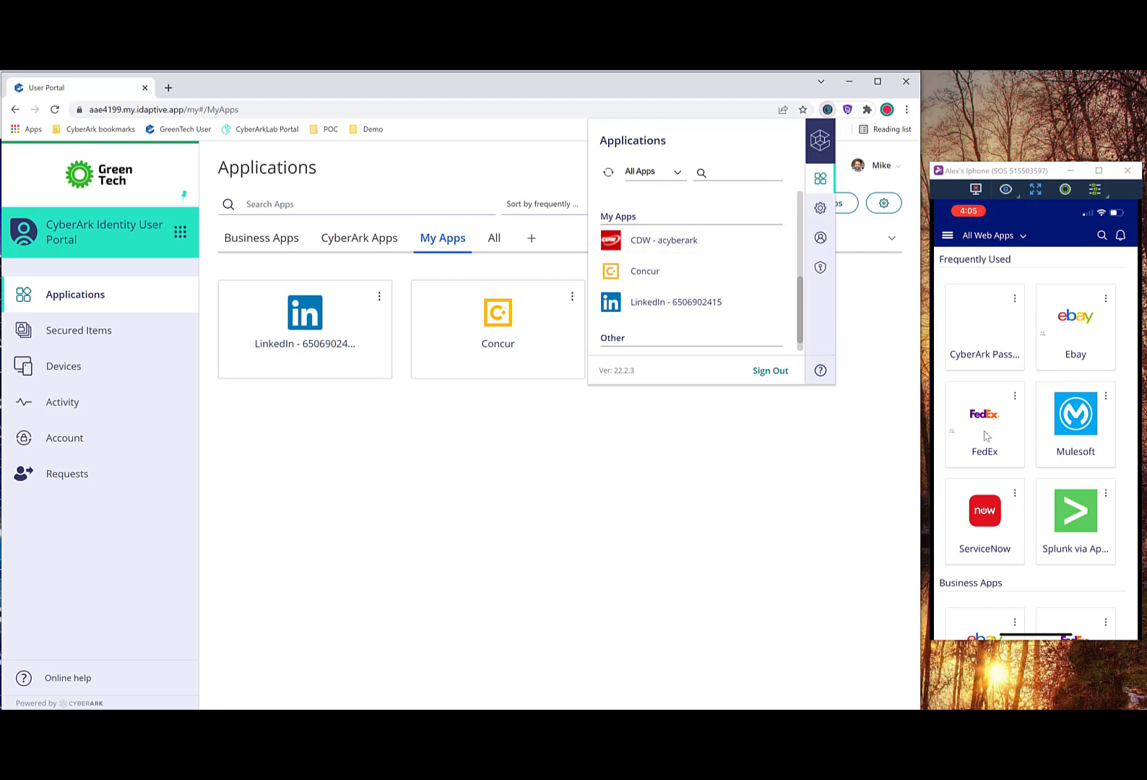
scroll(986, 435, down, 3)
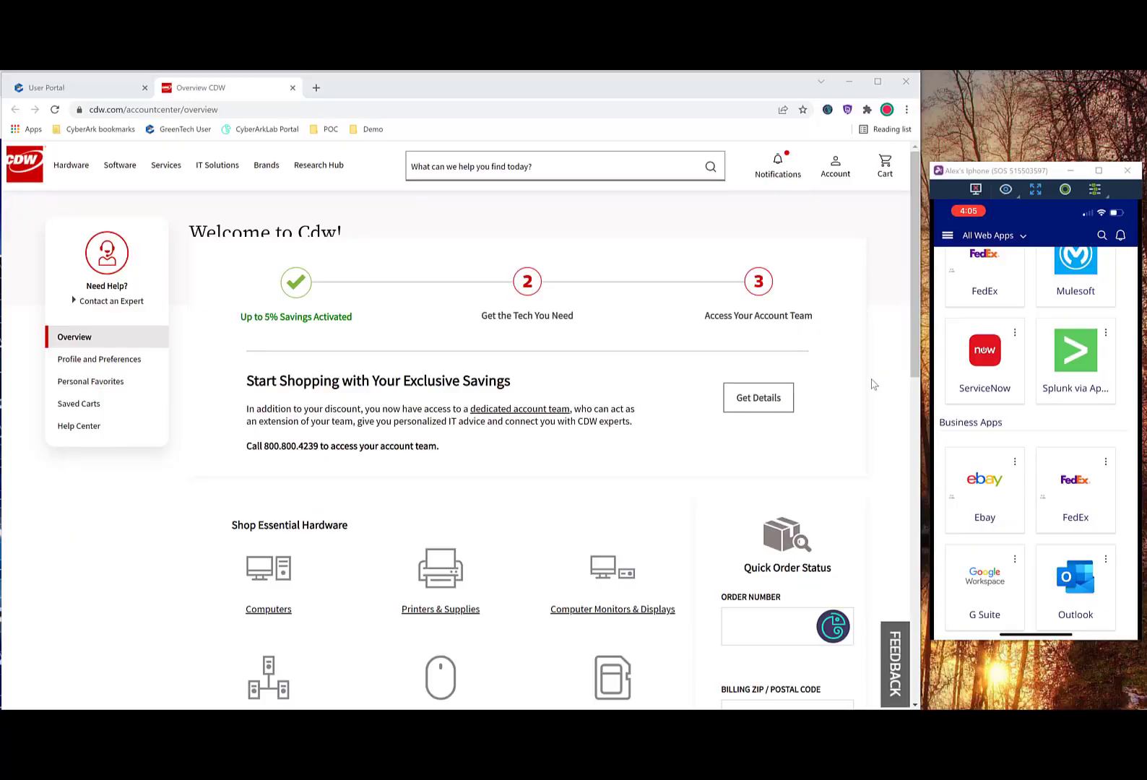
- Open LinkedIn's change password page from the saved demo shortcuts in a new tab
click(81, 89)
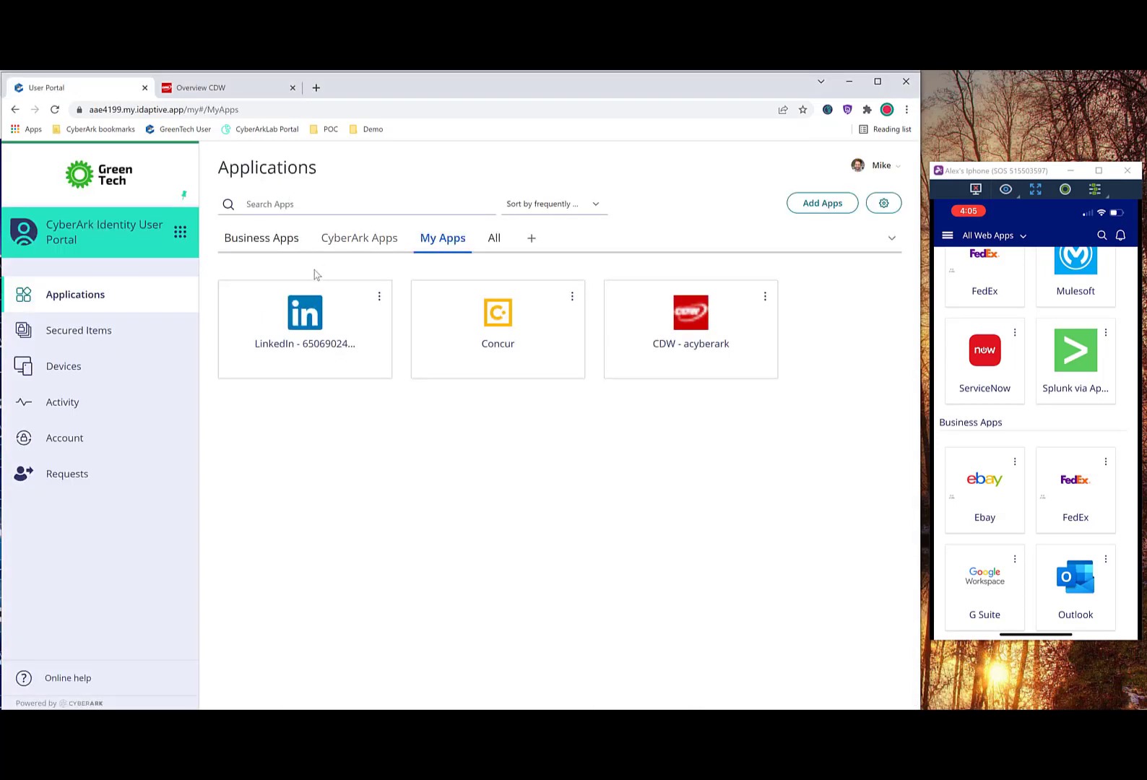
click(316, 88)
click(369, 129)
click(376, 147)
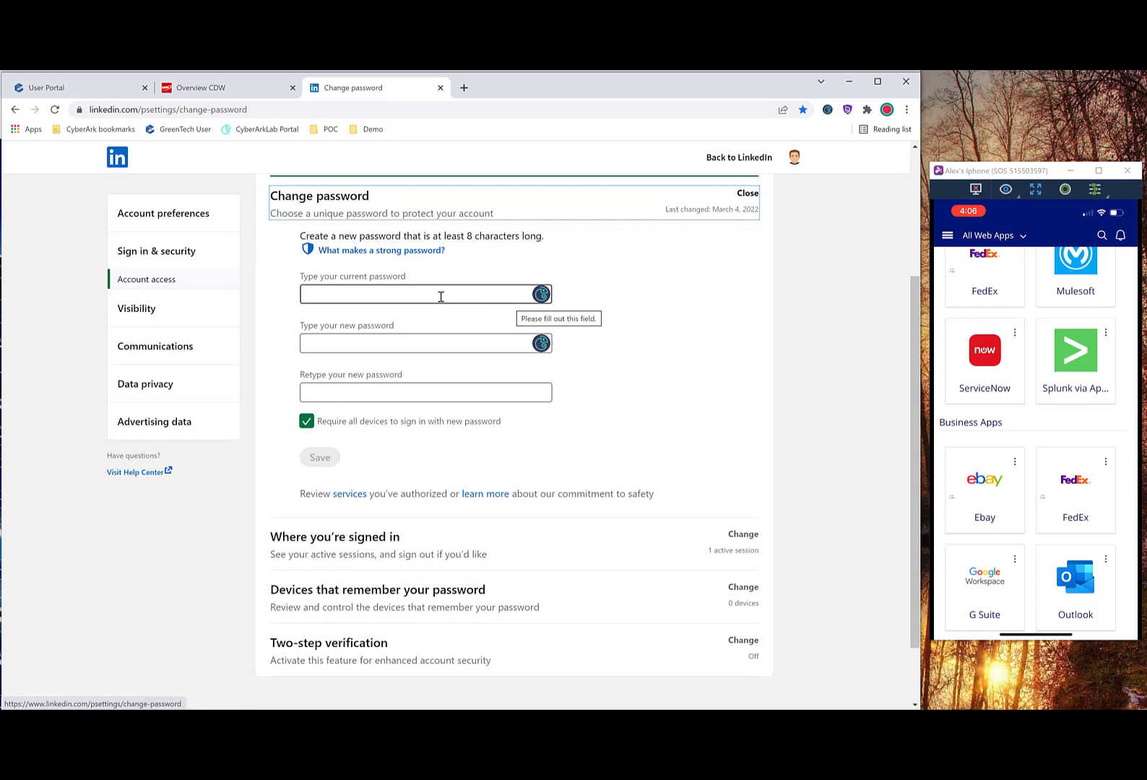
- Fill the current password from the saved LinkedIn credential
click(543, 293)
click(429, 320)
click(522, 350)
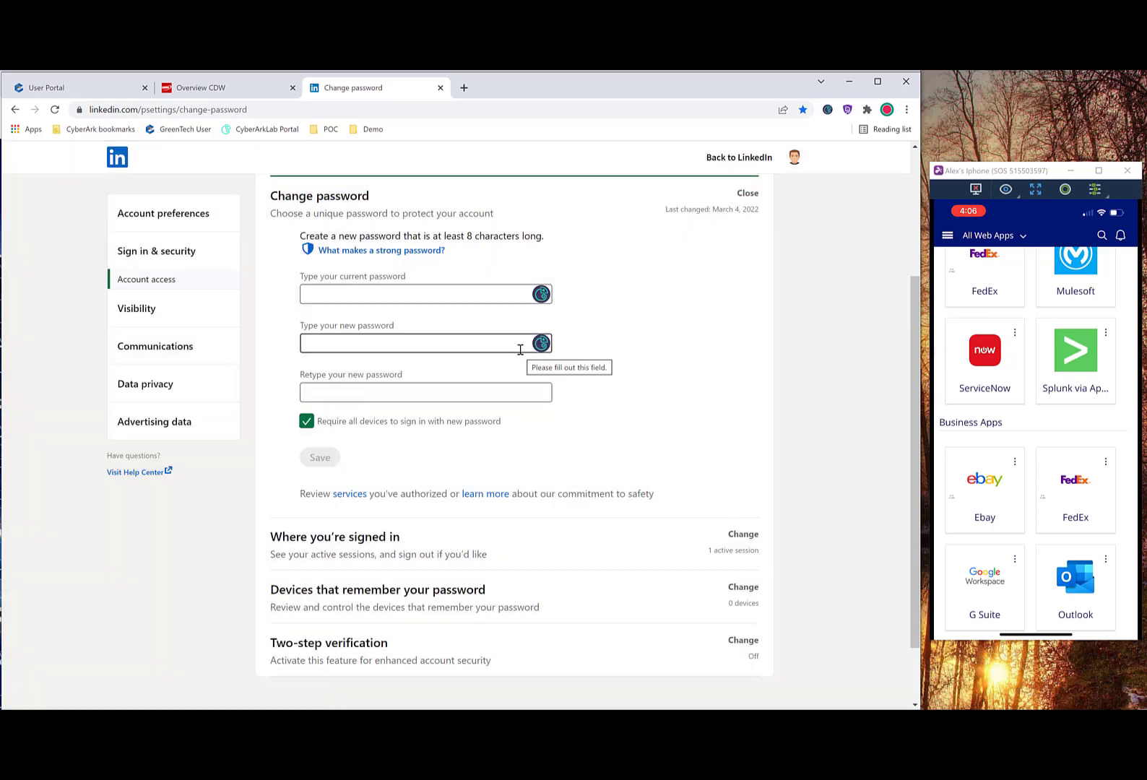
- Fill in a generated new password, save it, and update the stored LinkedIn credential
click(539, 348)
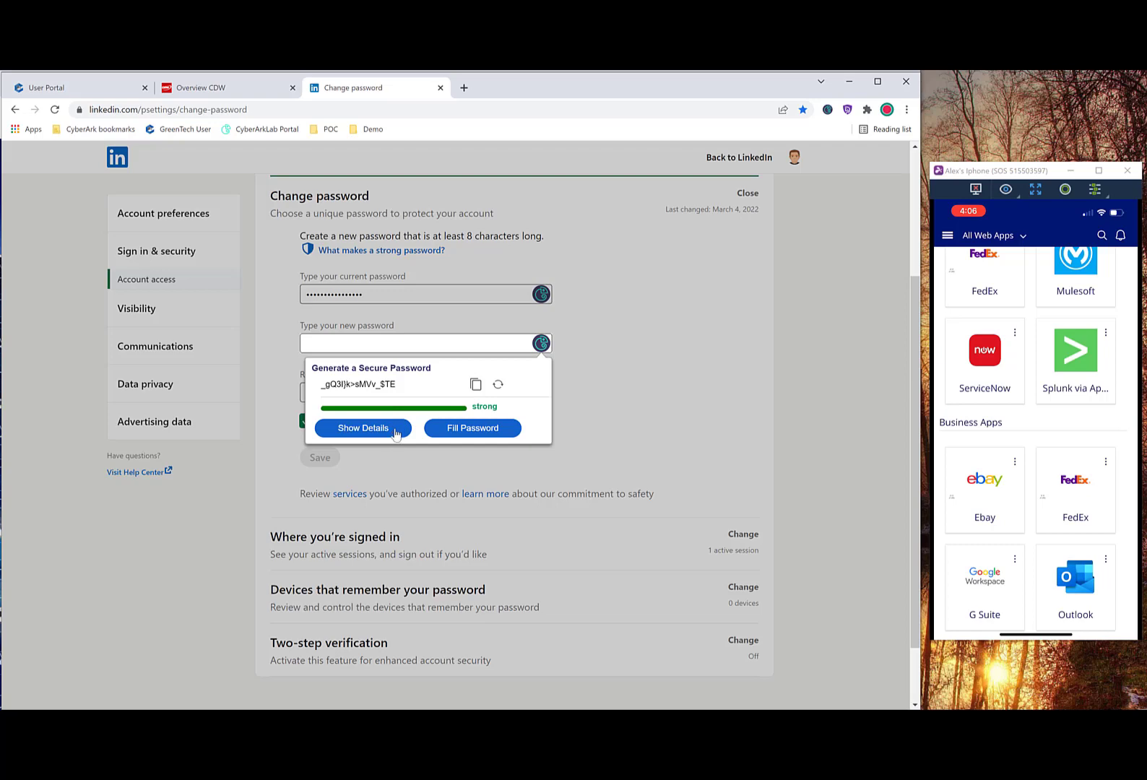
click(441, 427)
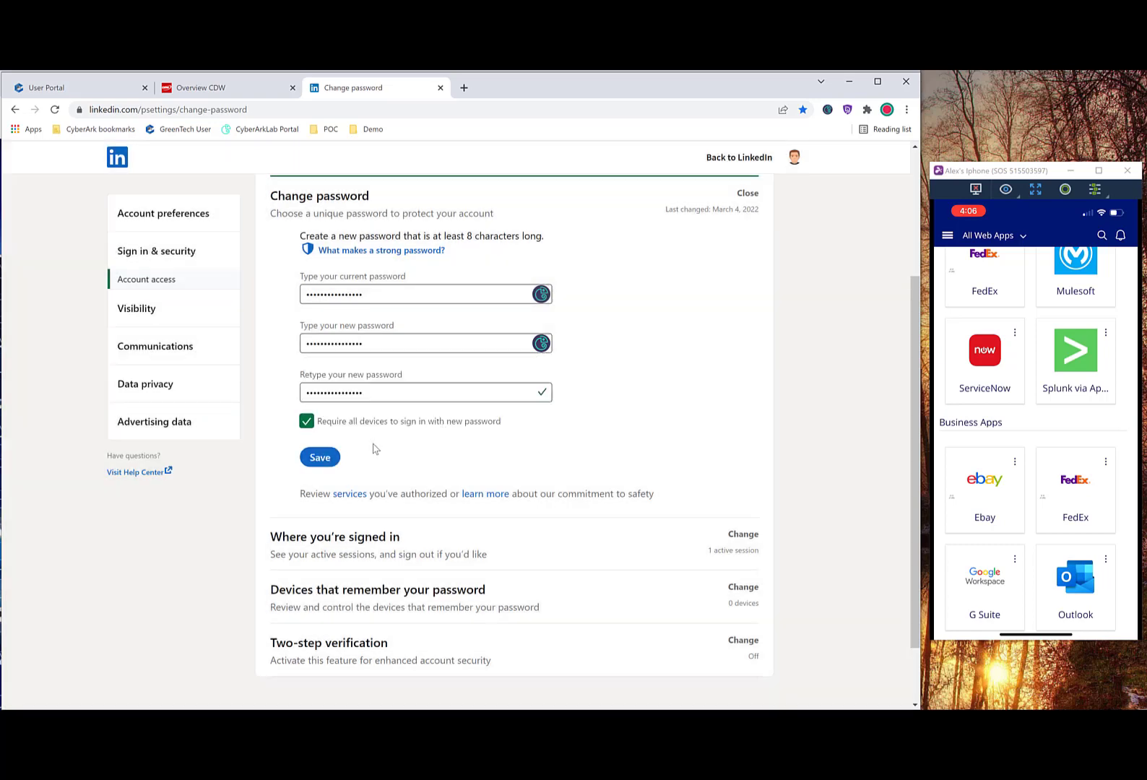
click(320, 458)
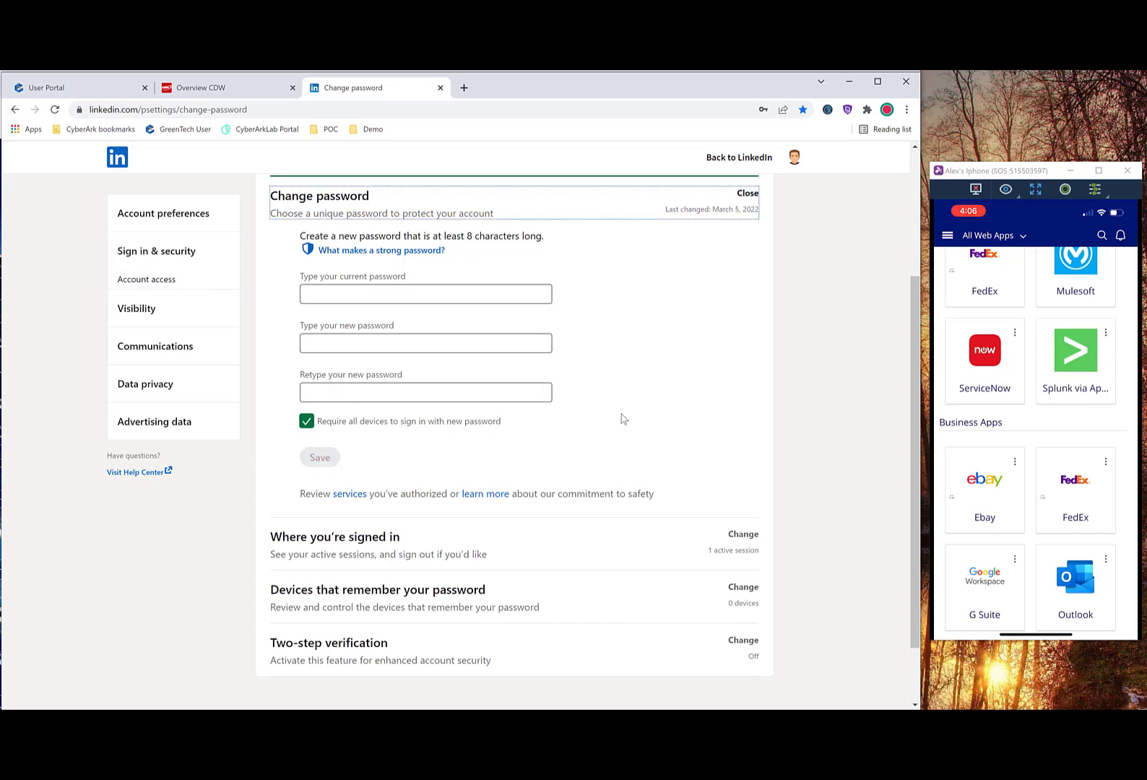
scroll(689, 448, up, 1)
scroll(688, 448, up, 3)
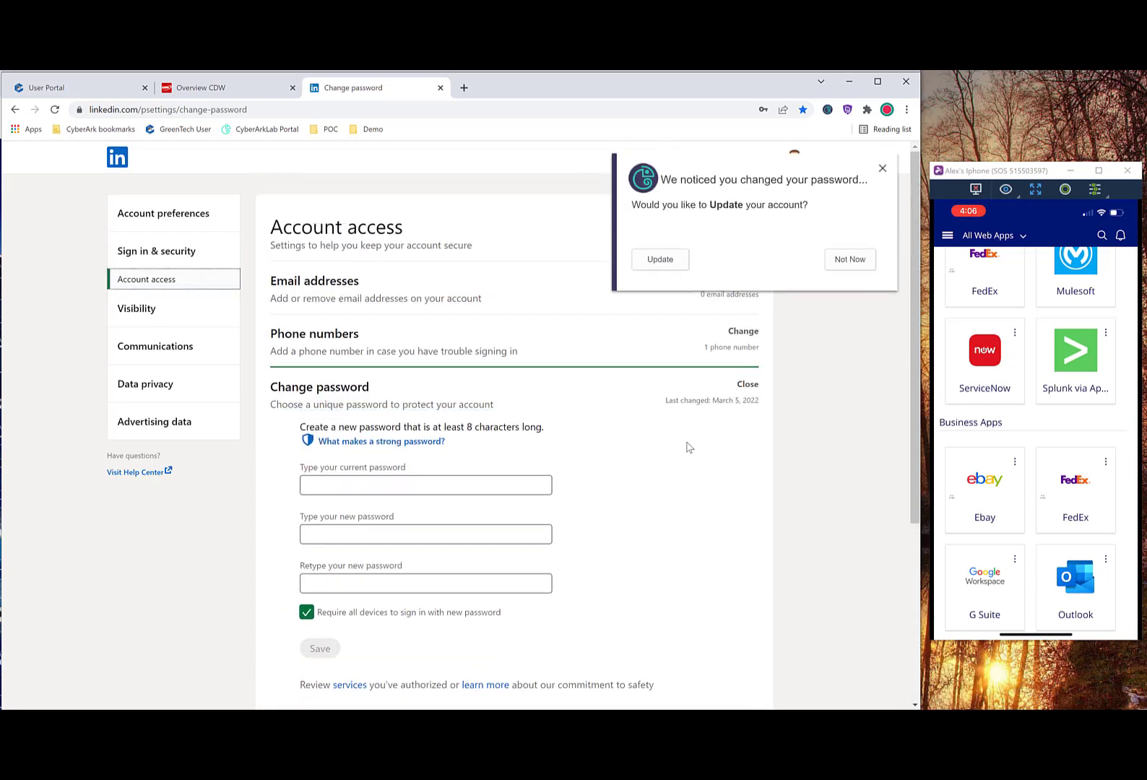
click(656, 268)
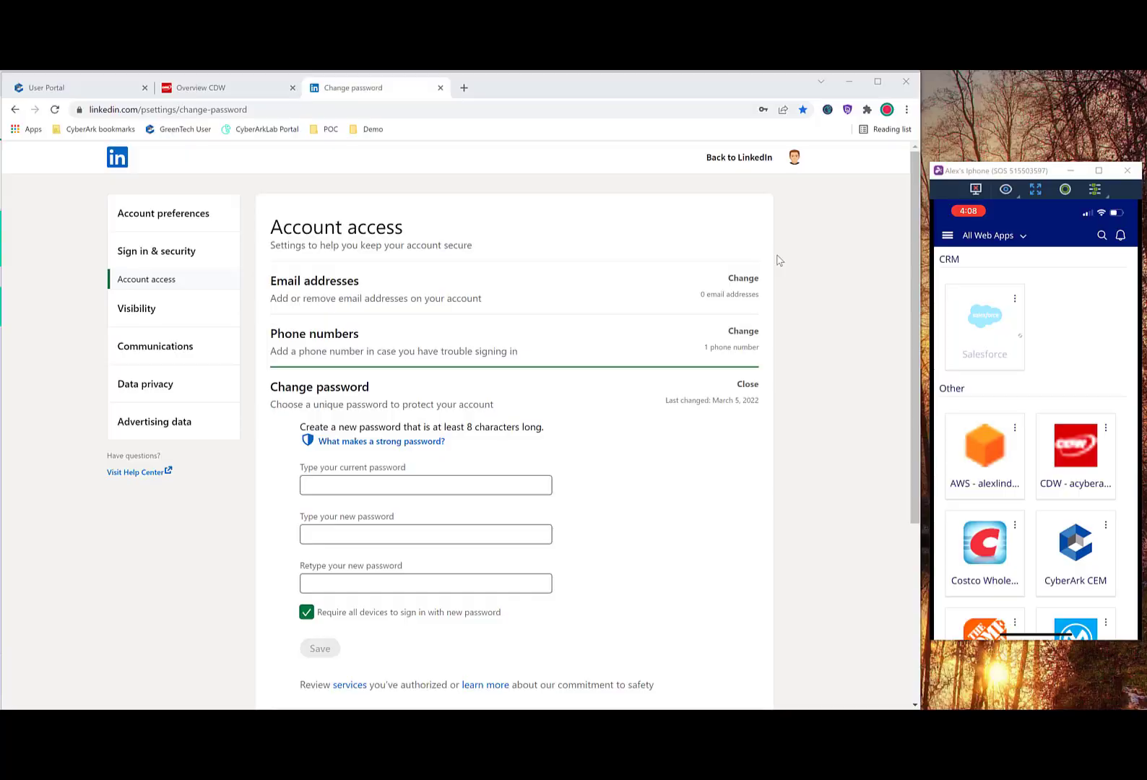
- Open the extension's secure password generator and regenerate the 16-character password four times
click(829, 117)
click(828, 114)
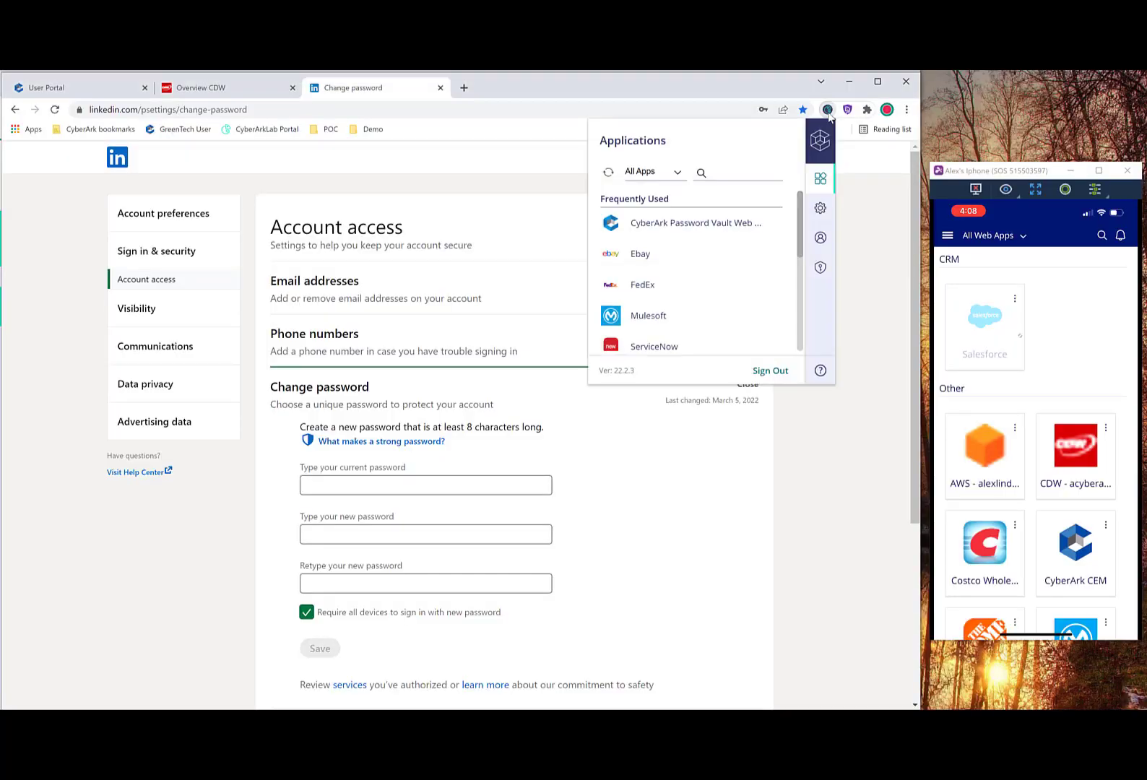
click(822, 270)
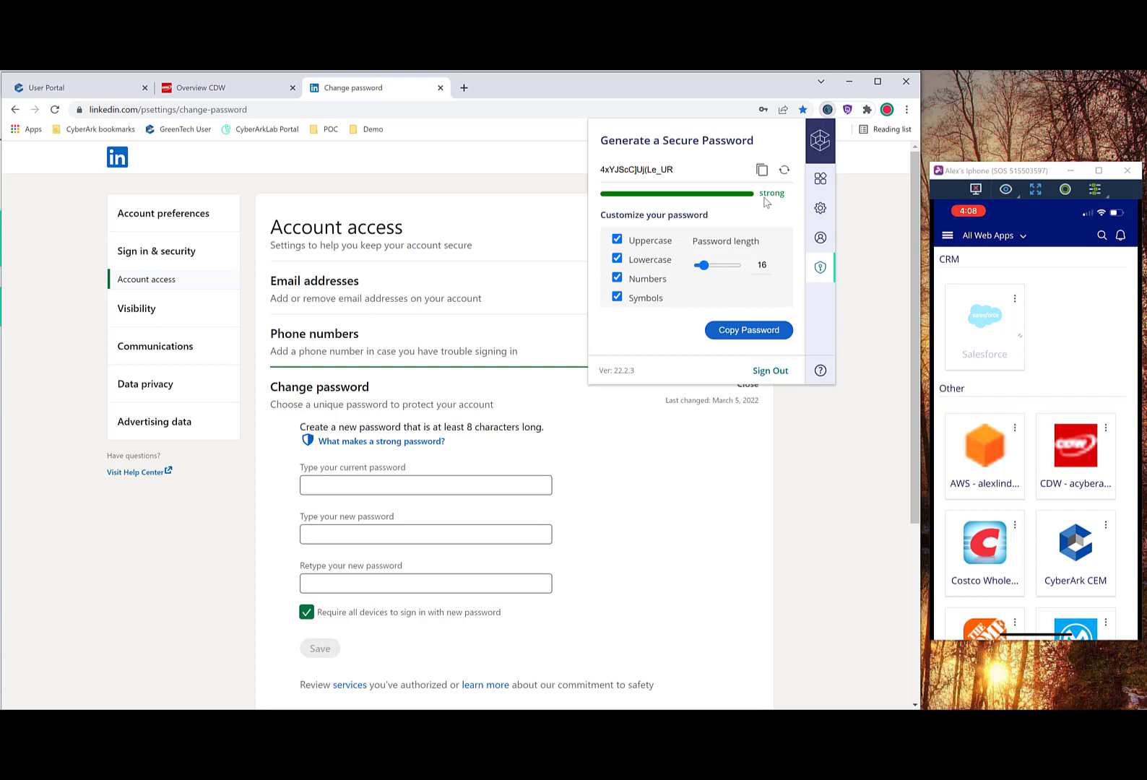
click(784, 172)
click(785, 172)
click(784, 172)
click(784, 172)
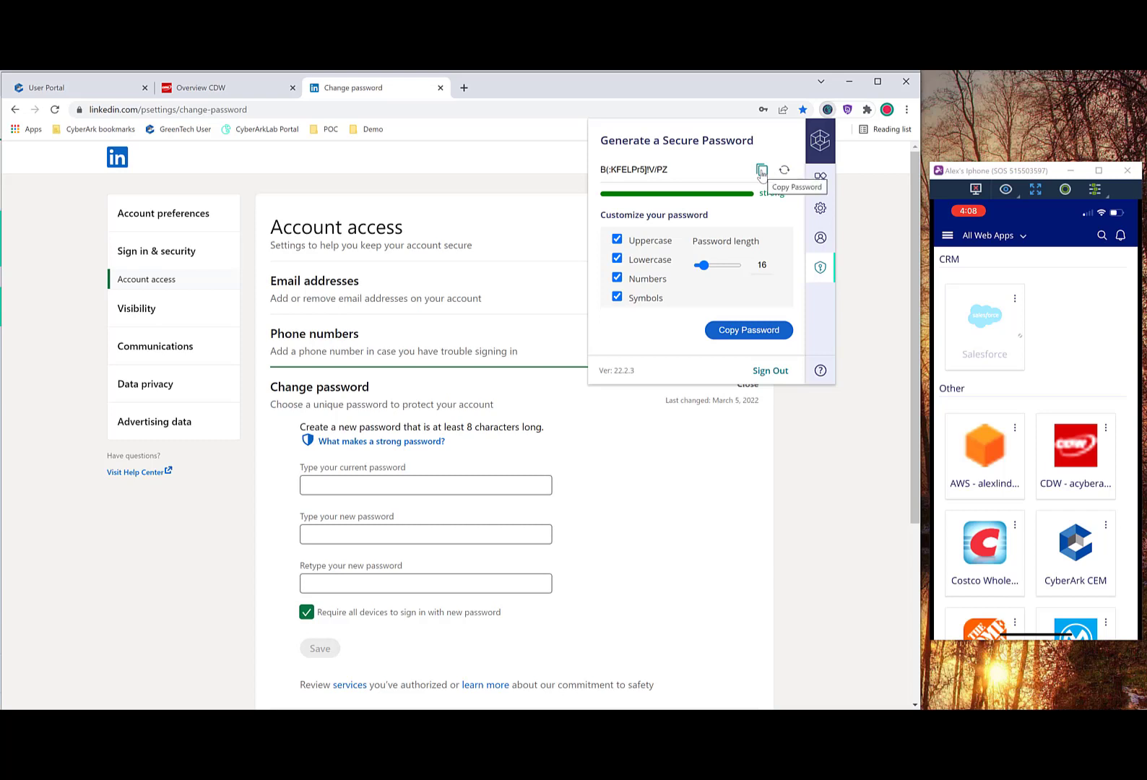
- Copy the generated password, then search for the colleague's username in Home Depot's sharing settings
click(761, 172)
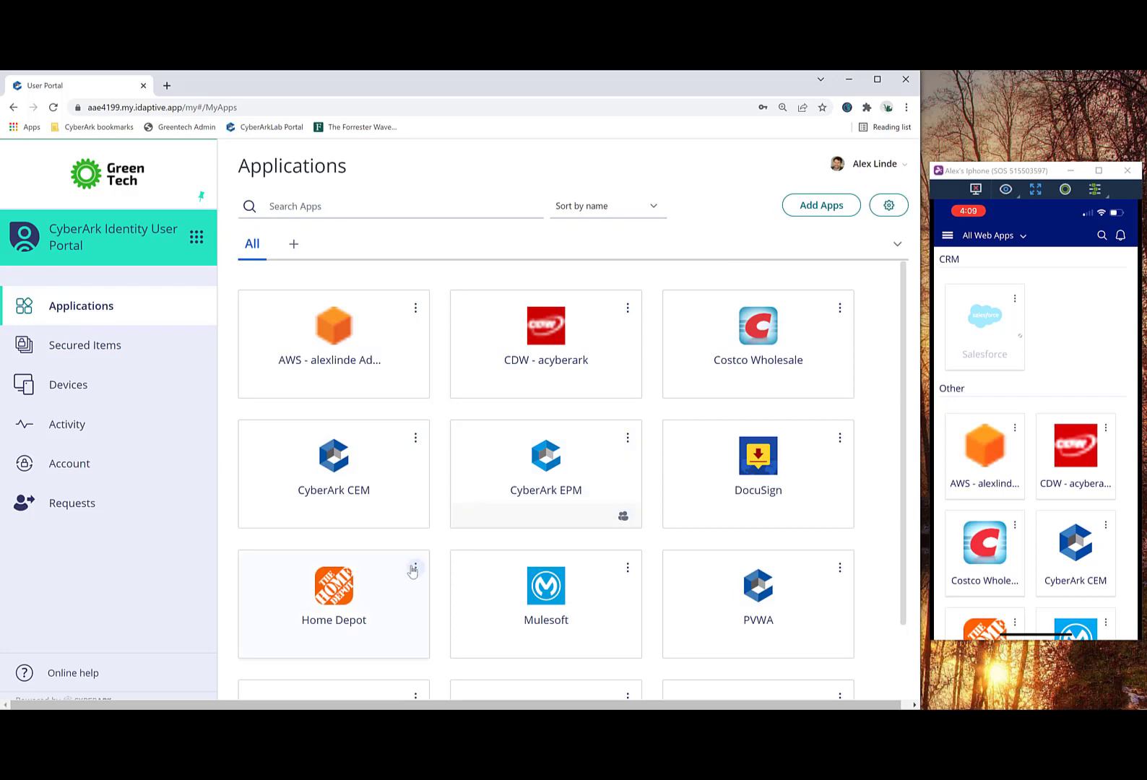
click(413, 569)
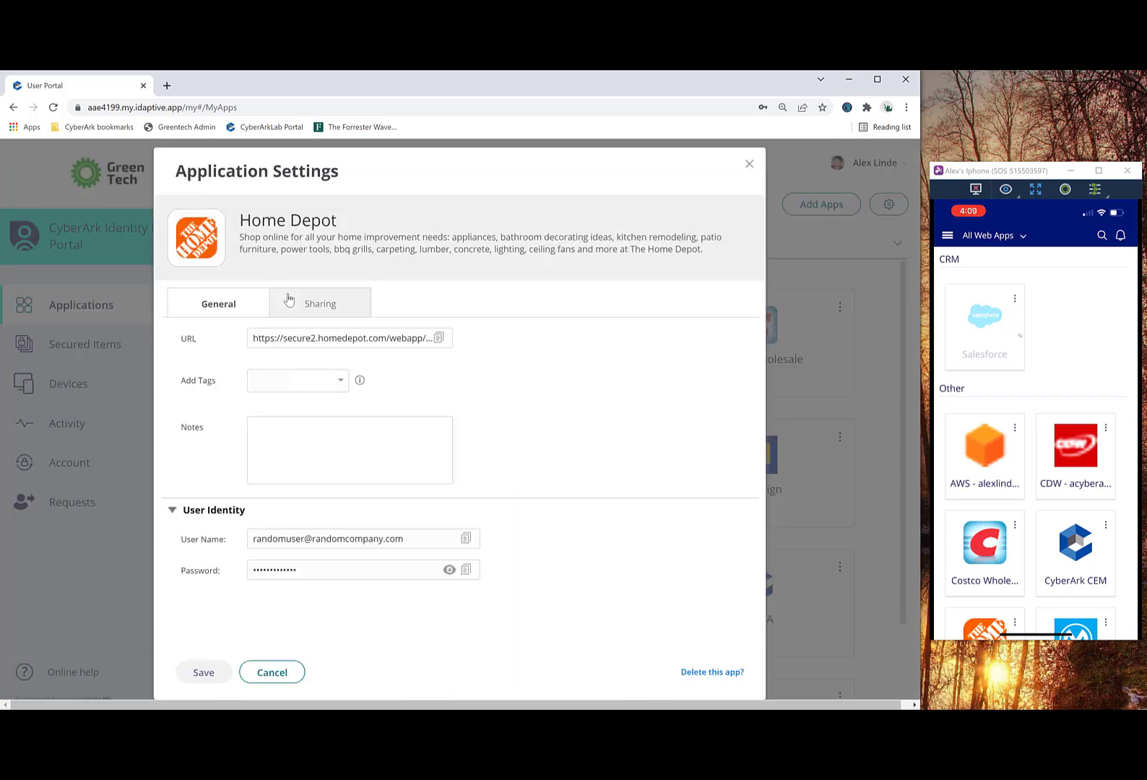
click(289, 300)
click(188, 339)
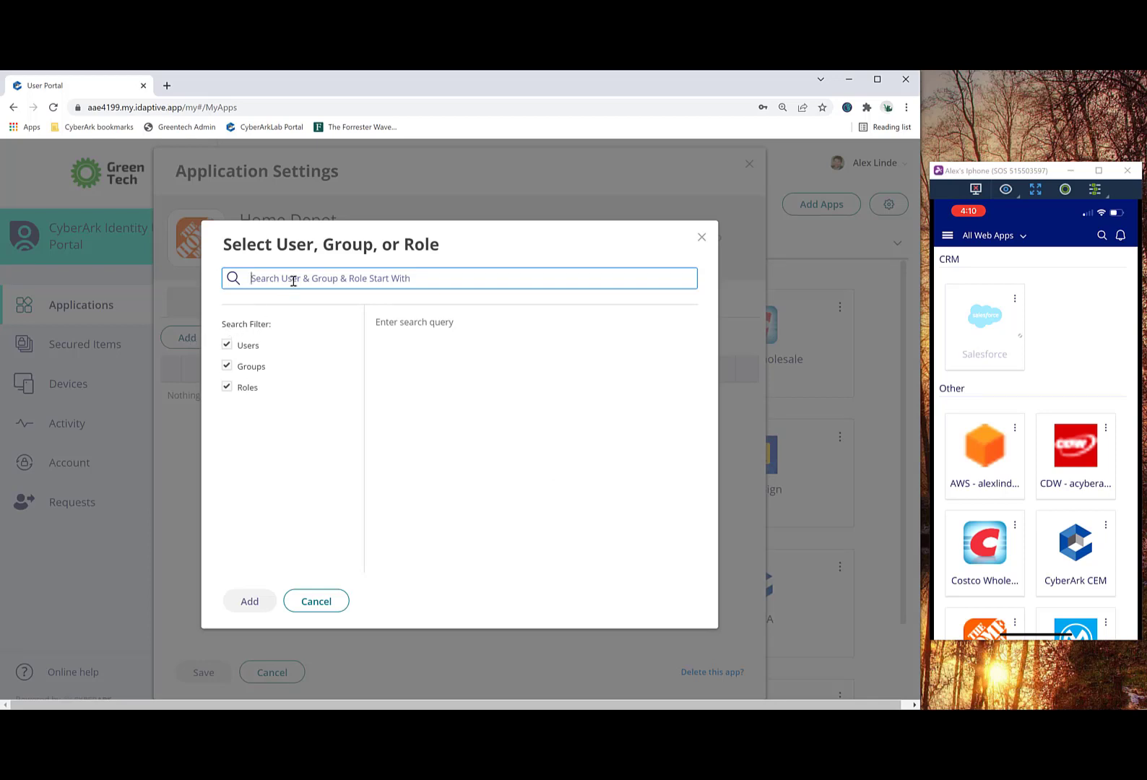
text(mike)
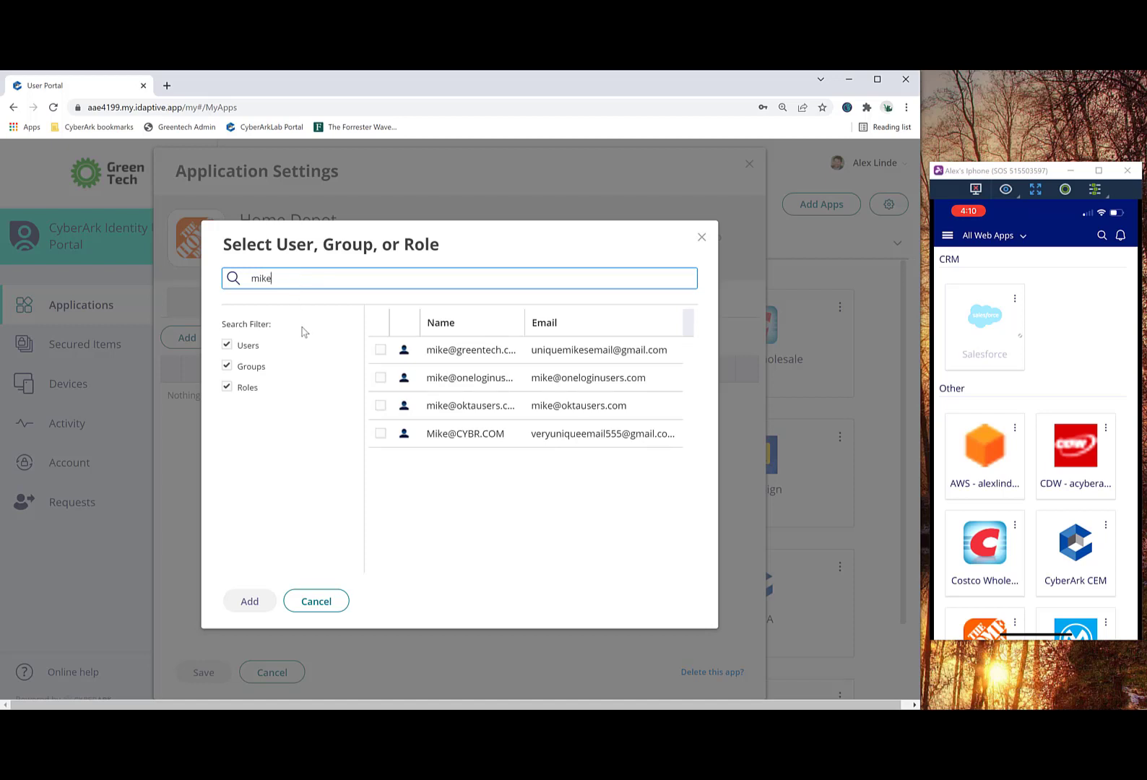
- Add the chosen user to Home Depot's share list with Edit Password permission
click(380, 434)
click(253, 602)
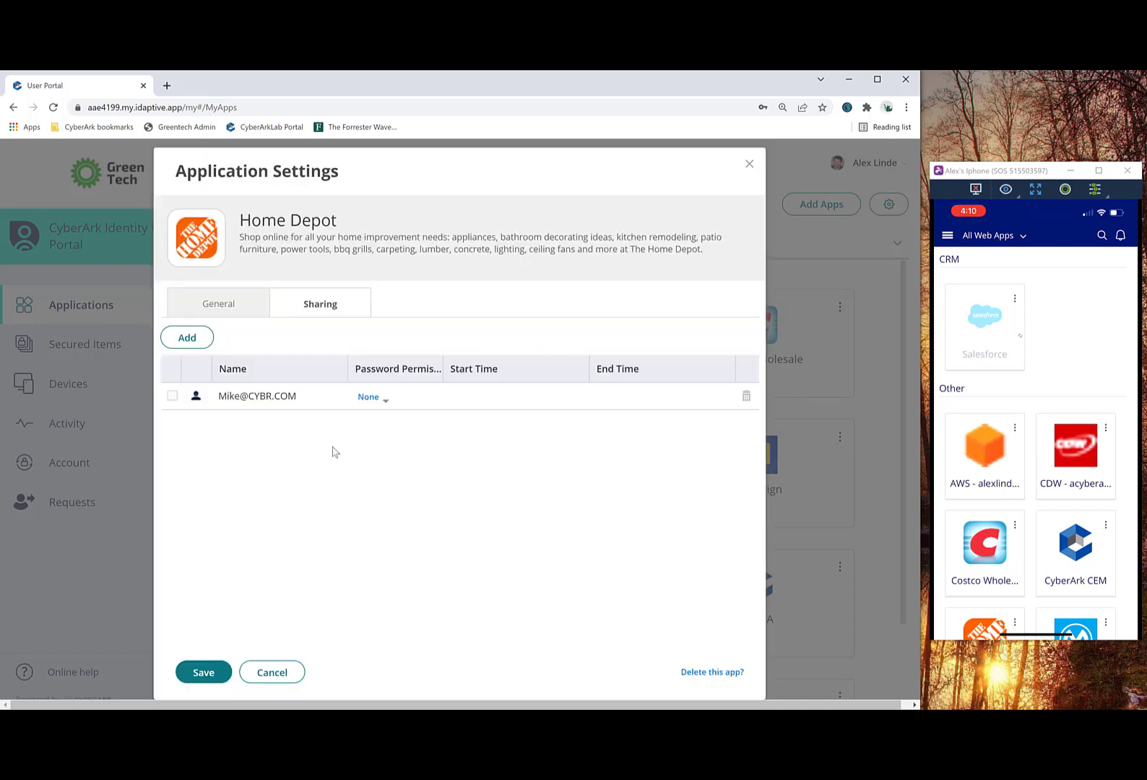
click(366, 398)
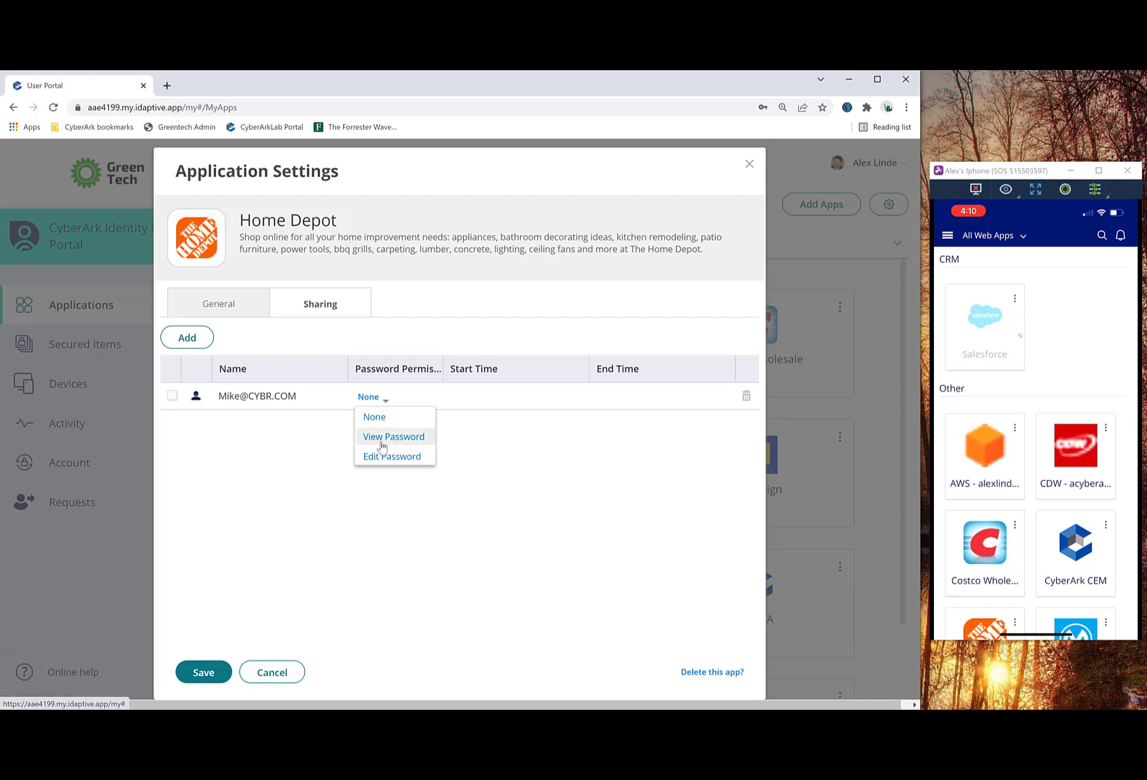
click(388, 456)
- Set the share period from 03/04/2022 to 03/18/2022 and save the sharing settings
click(503, 395)
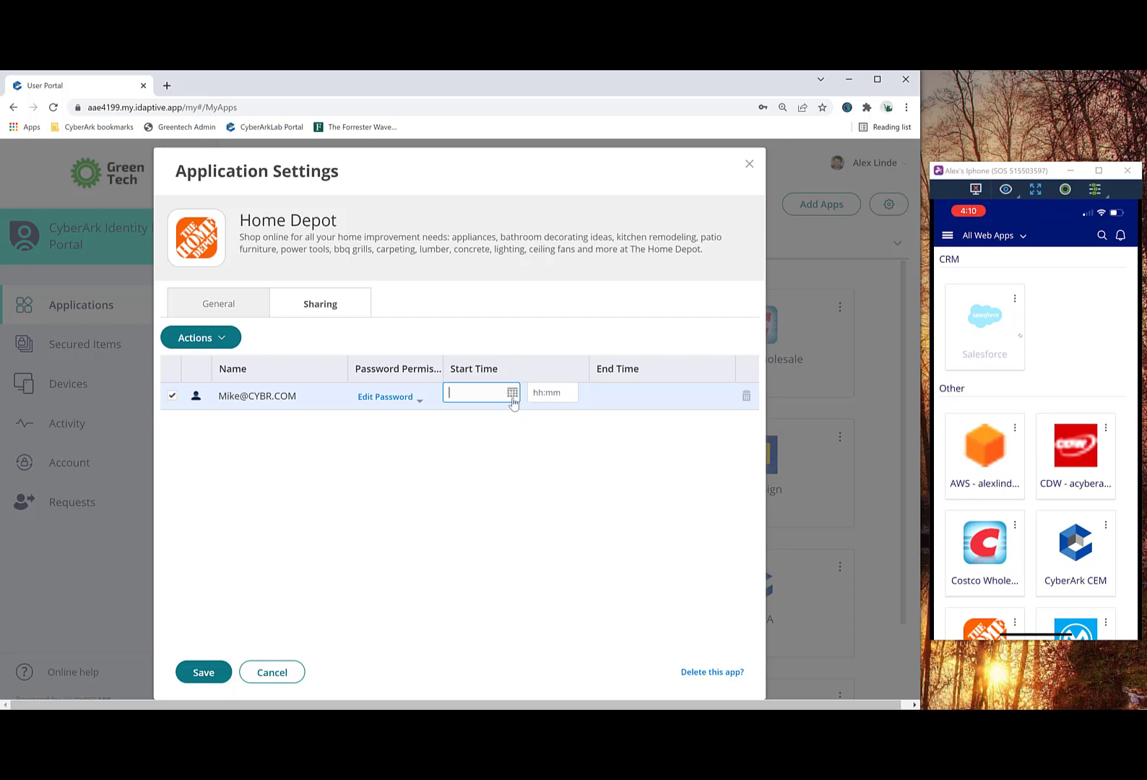
click(512, 394)
click(556, 459)
click(656, 399)
click(657, 394)
click(698, 494)
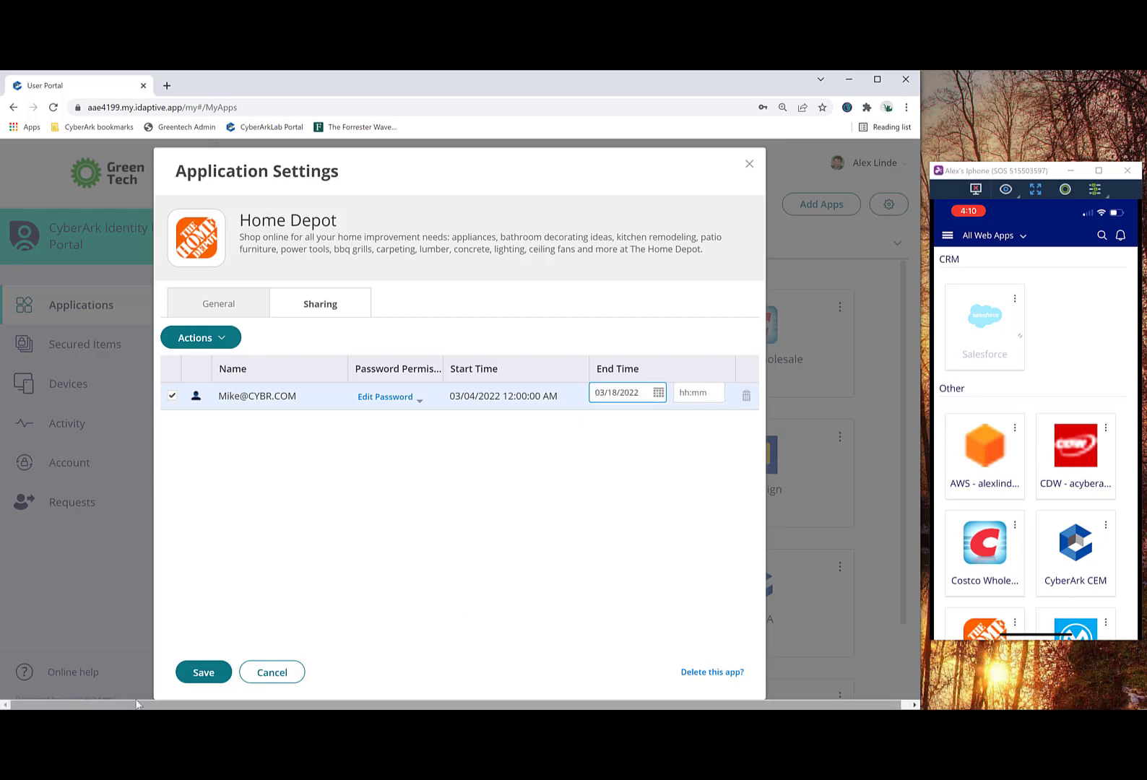
click(205, 672)
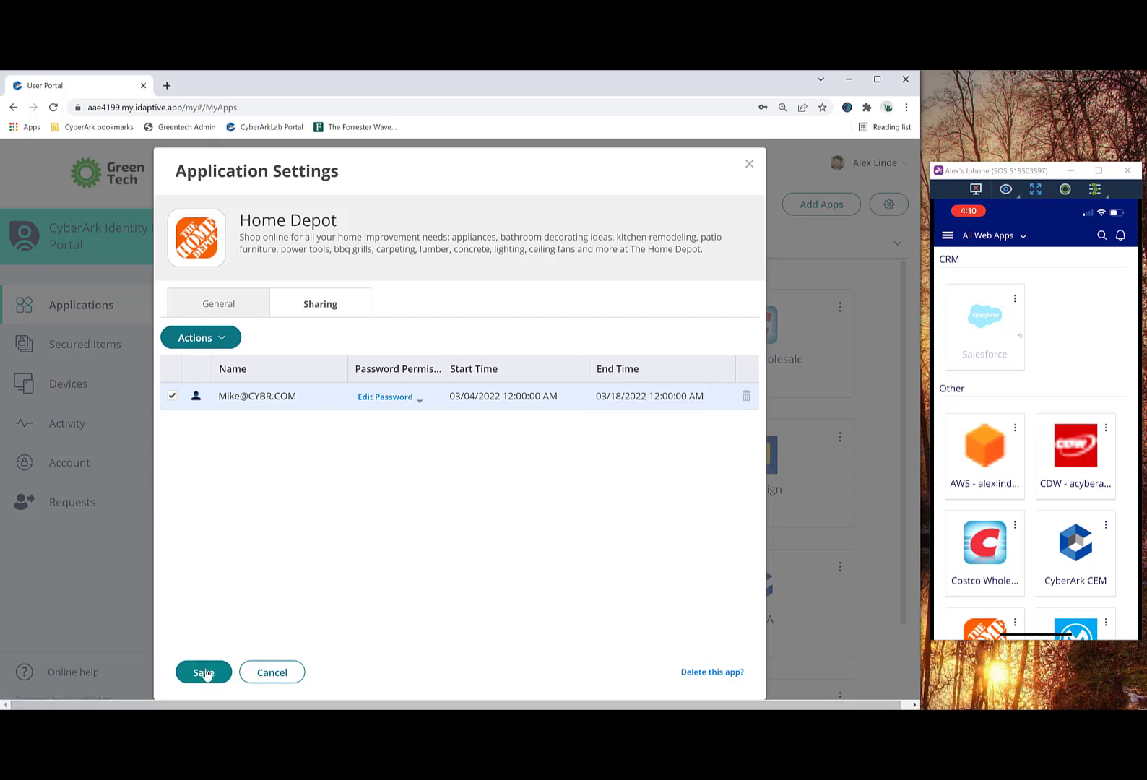
click(204, 672)
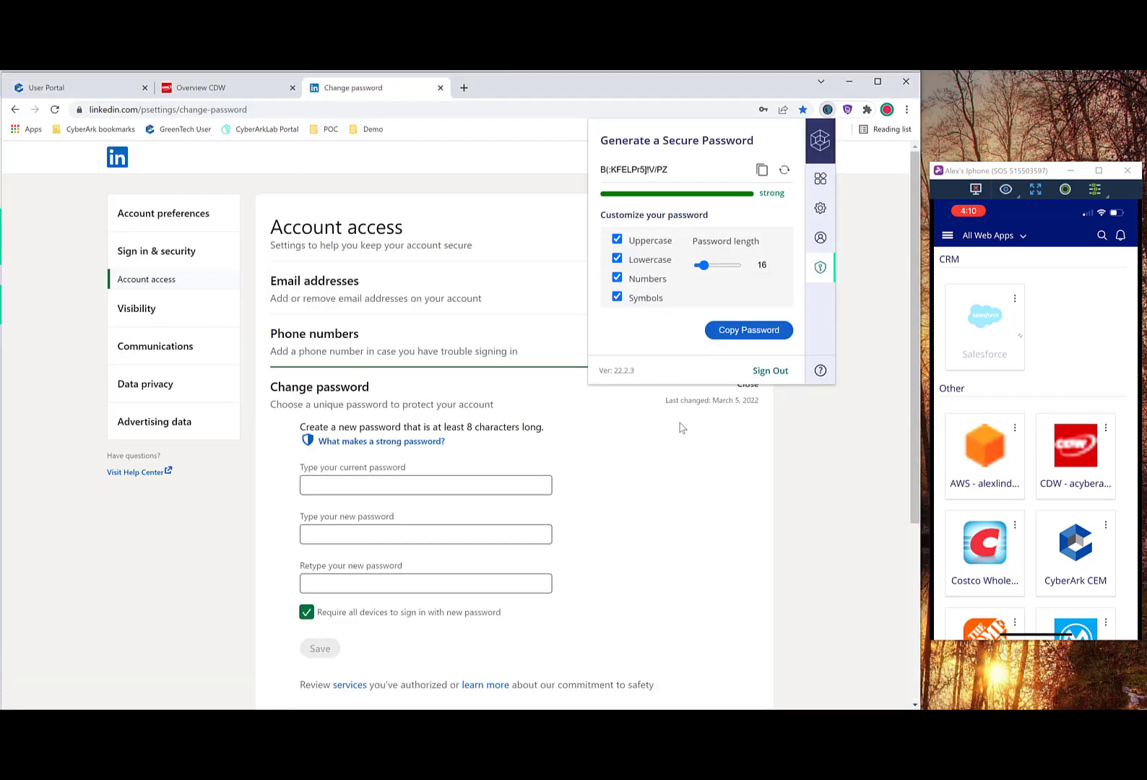
- In the recipient's User Portal, list all apps and open the shared Home Depot settings
click(683, 469)
click(70, 89)
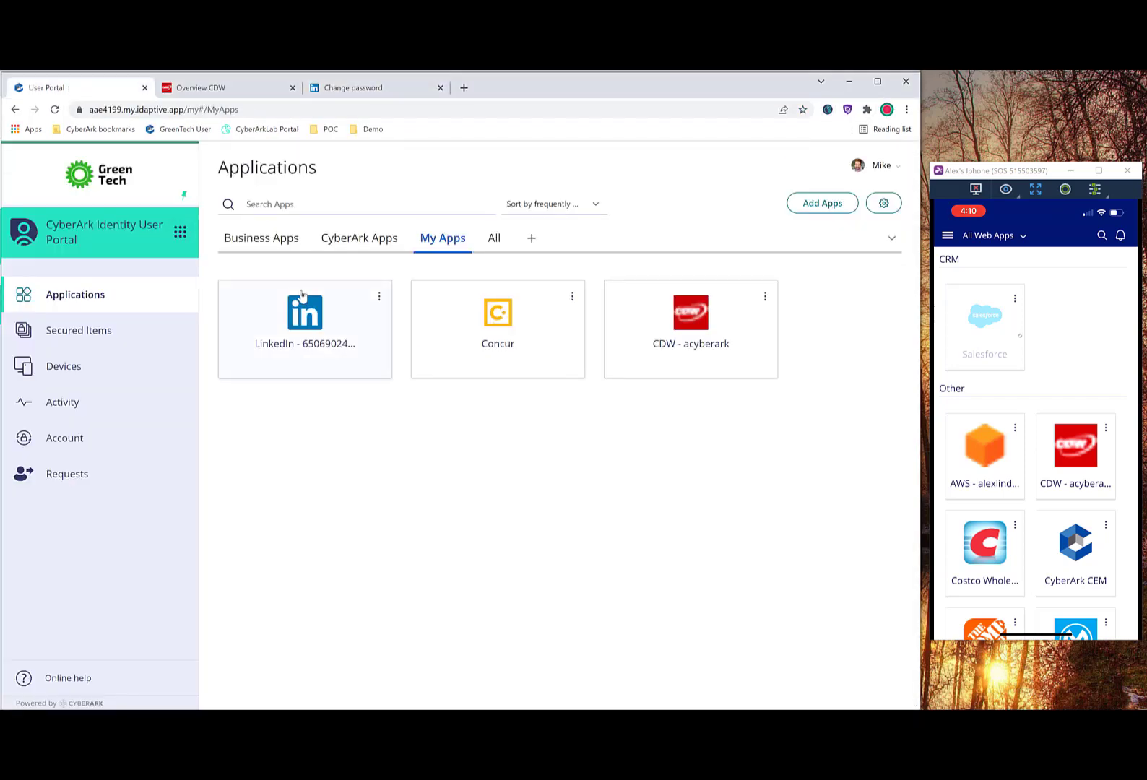
click(493, 239)
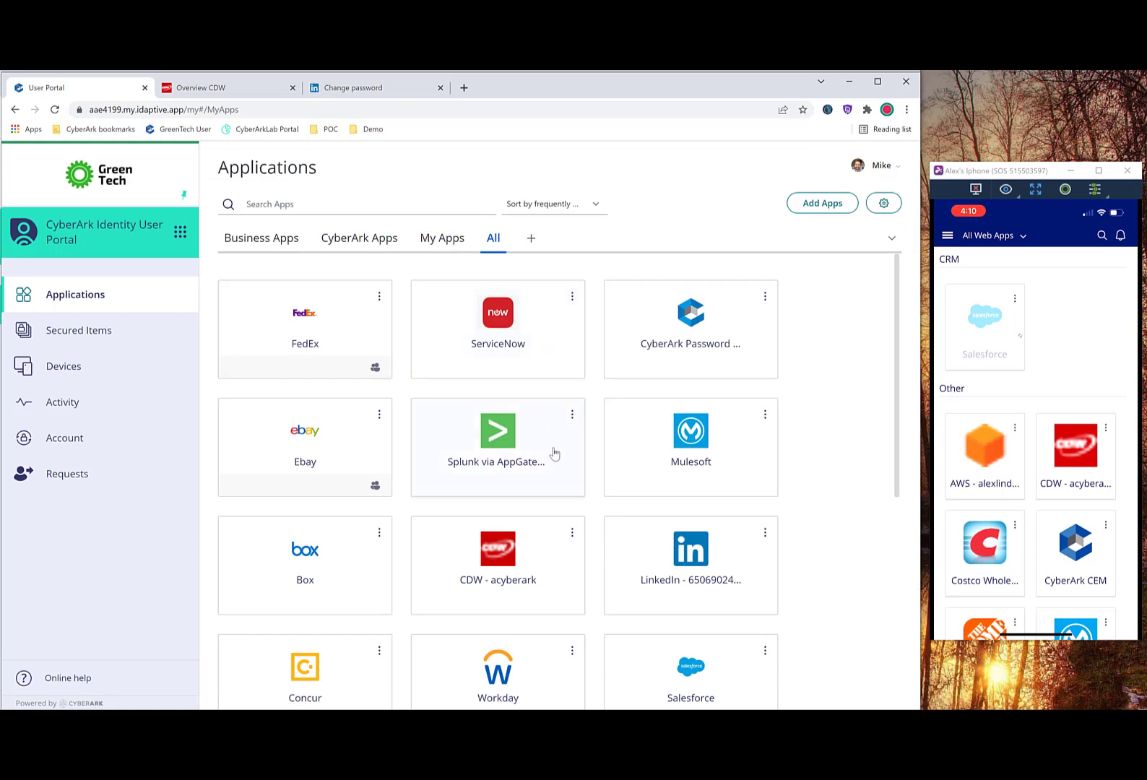
scroll(553, 462, down, 5)
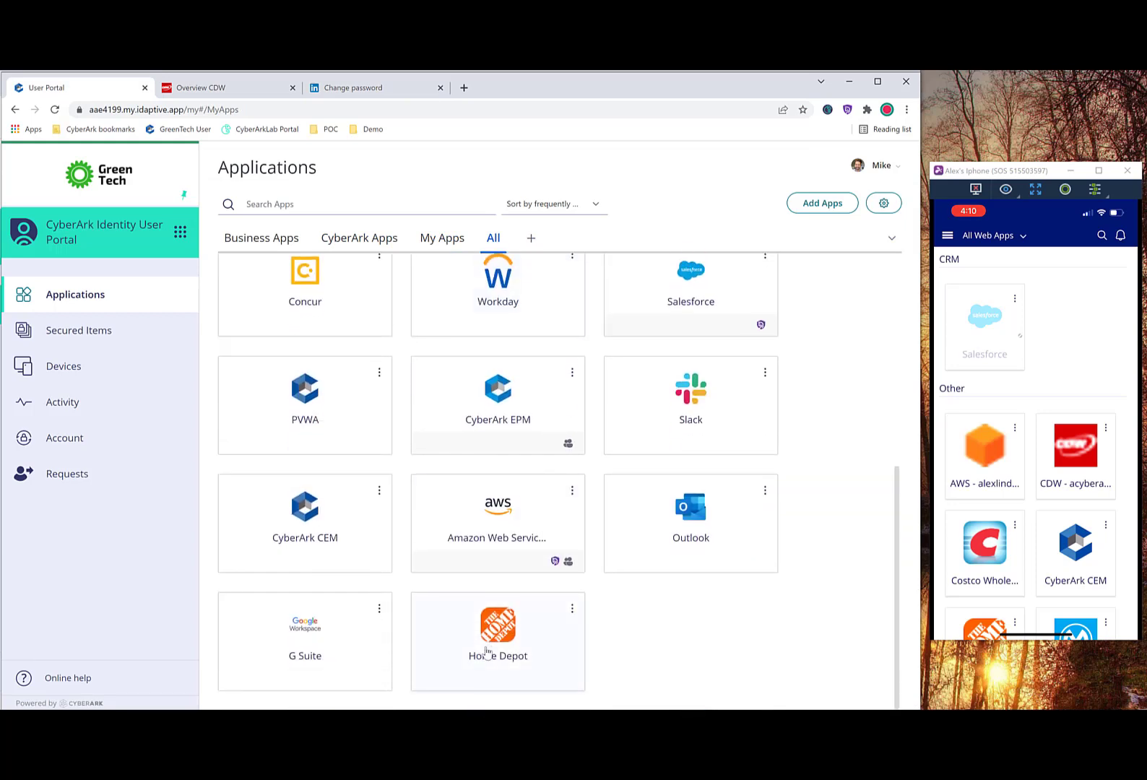
click(572, 613)
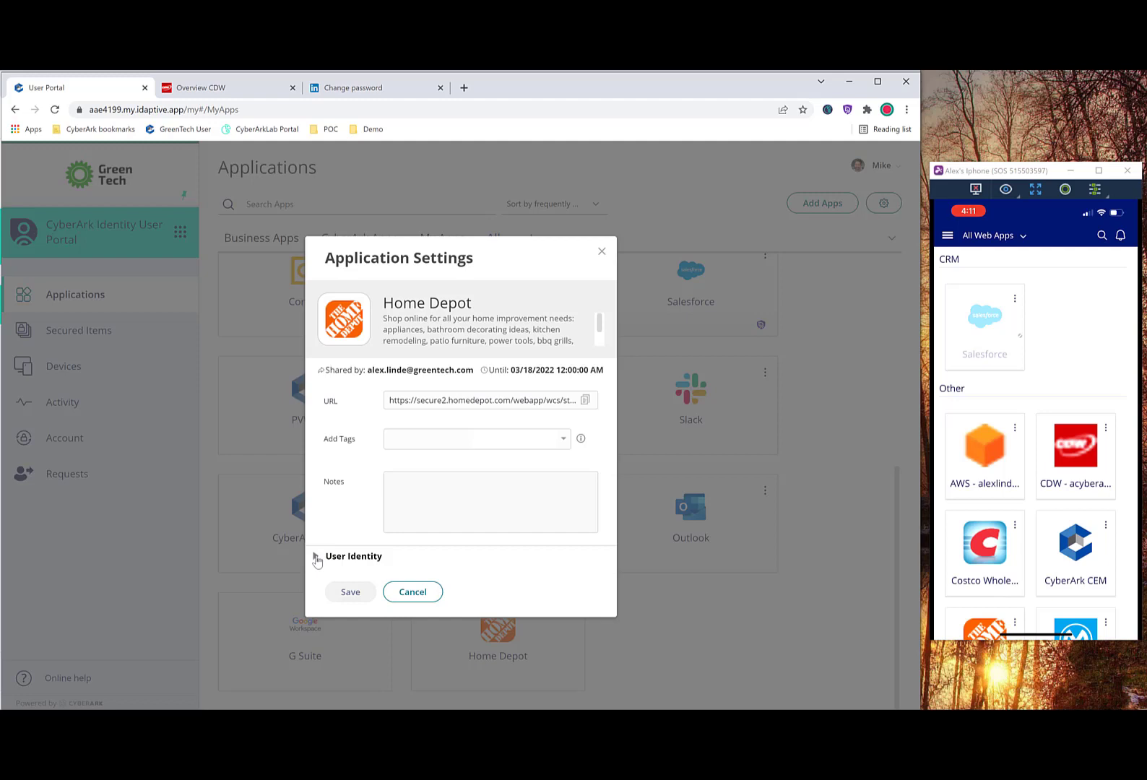
- Reveal Home Depot's stored user name and plain-text password, then close without changes
click(316, 557)
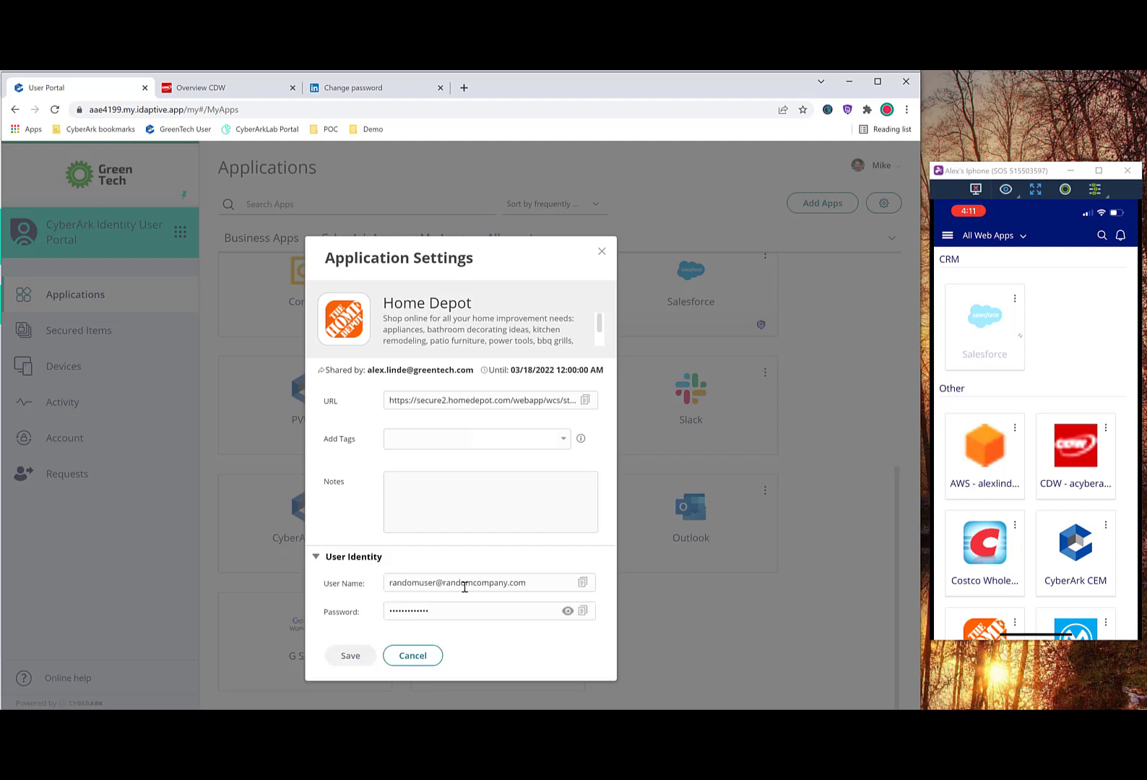
click(568, 611)
click(409, 657)
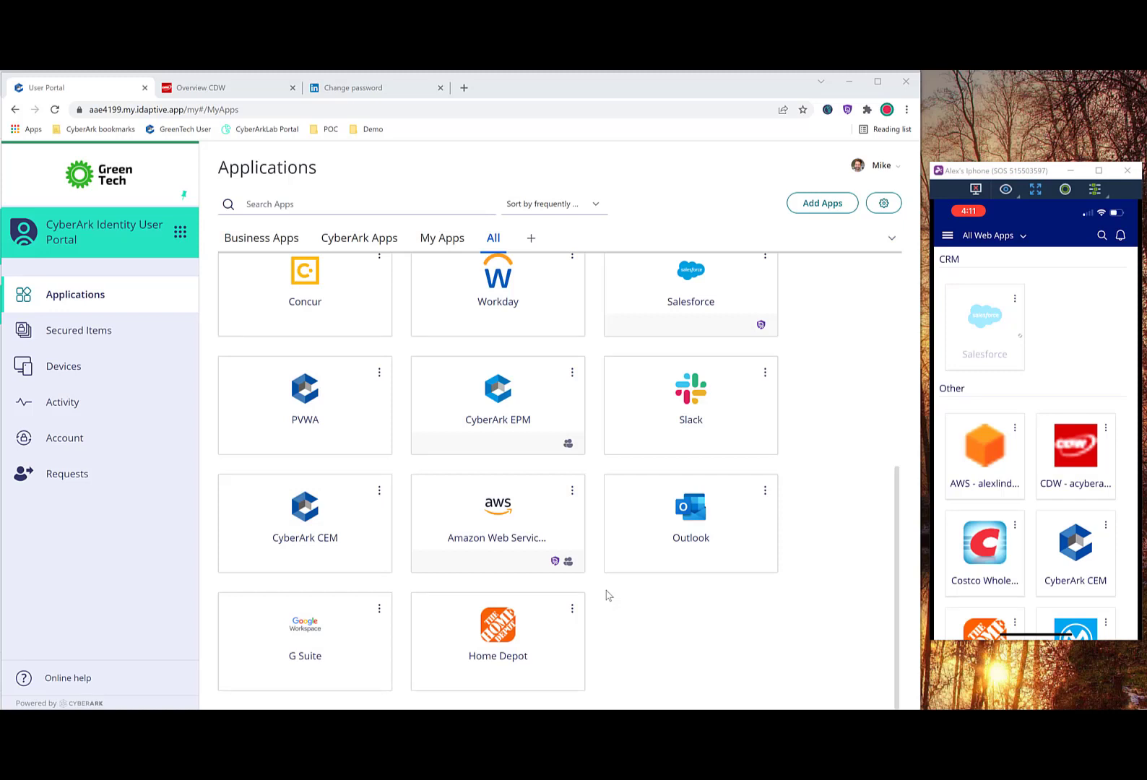
- Open Camtasia Licenses for team from Secured Items, review its license fields, and cancel
click(43, 339)
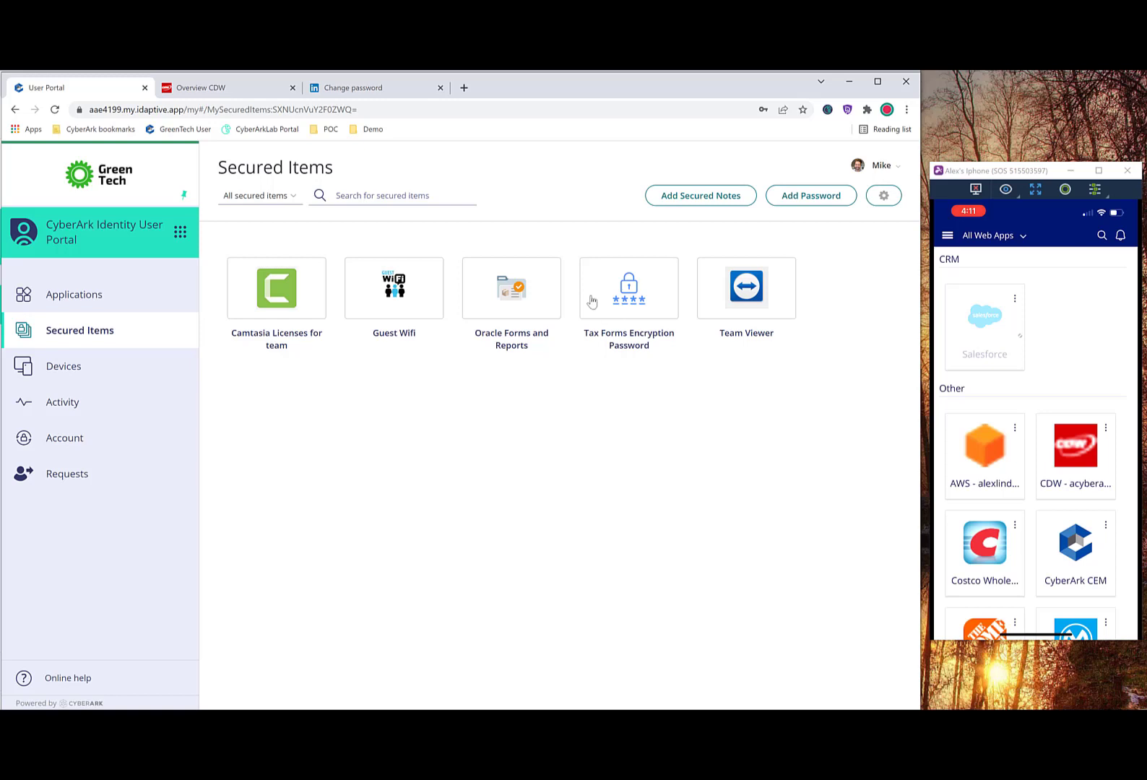
click(276, 302)
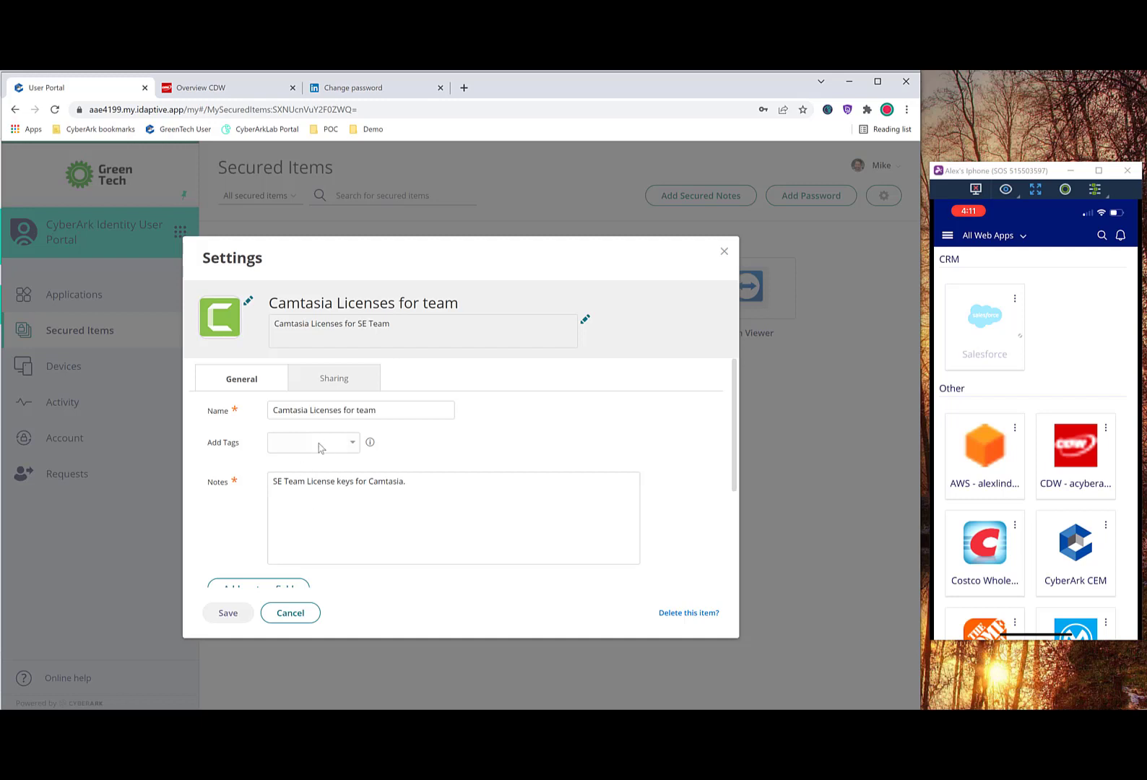
scroll(281, 433, down, 2)
scroll(318, 491, down, 1)
scroll(336, 515, down, 1)
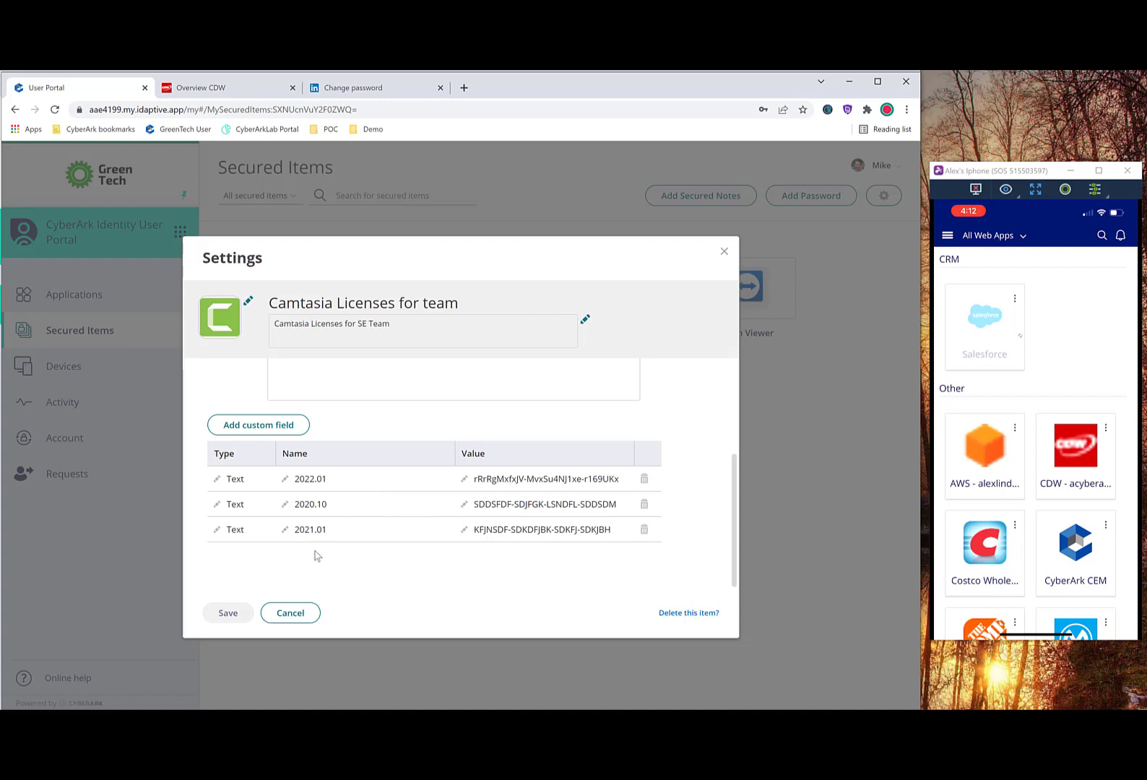
click(289, 614)
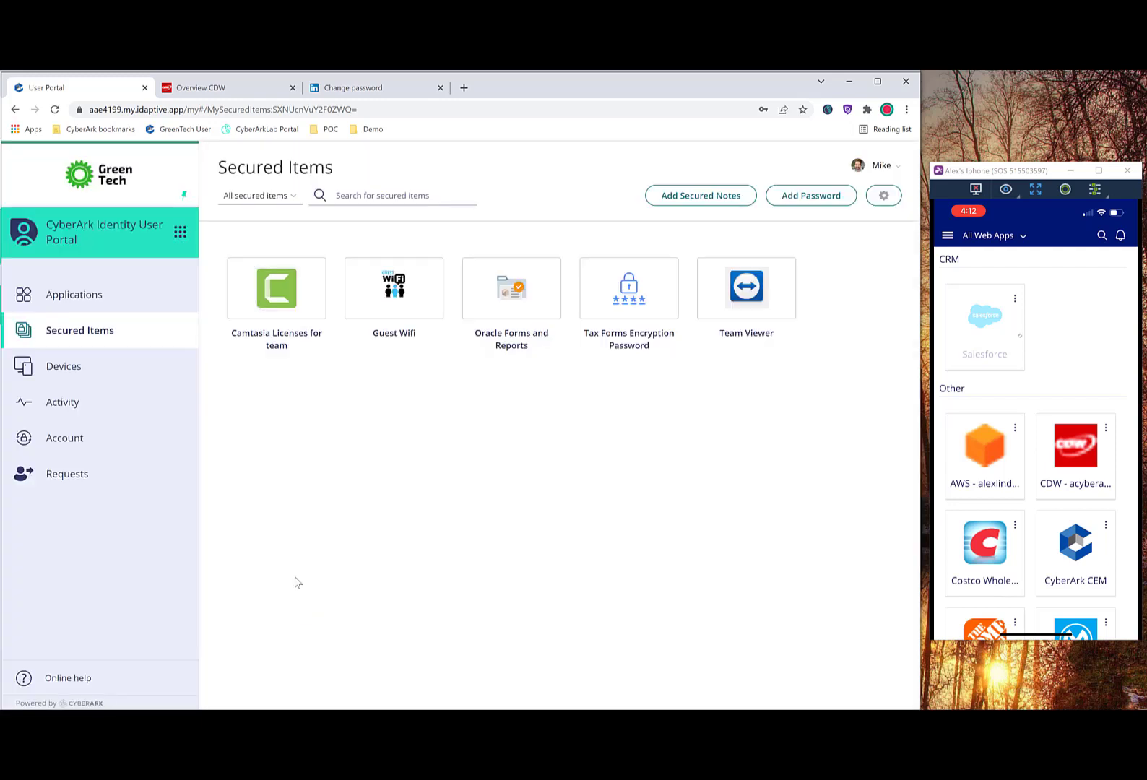
click(383, 288)
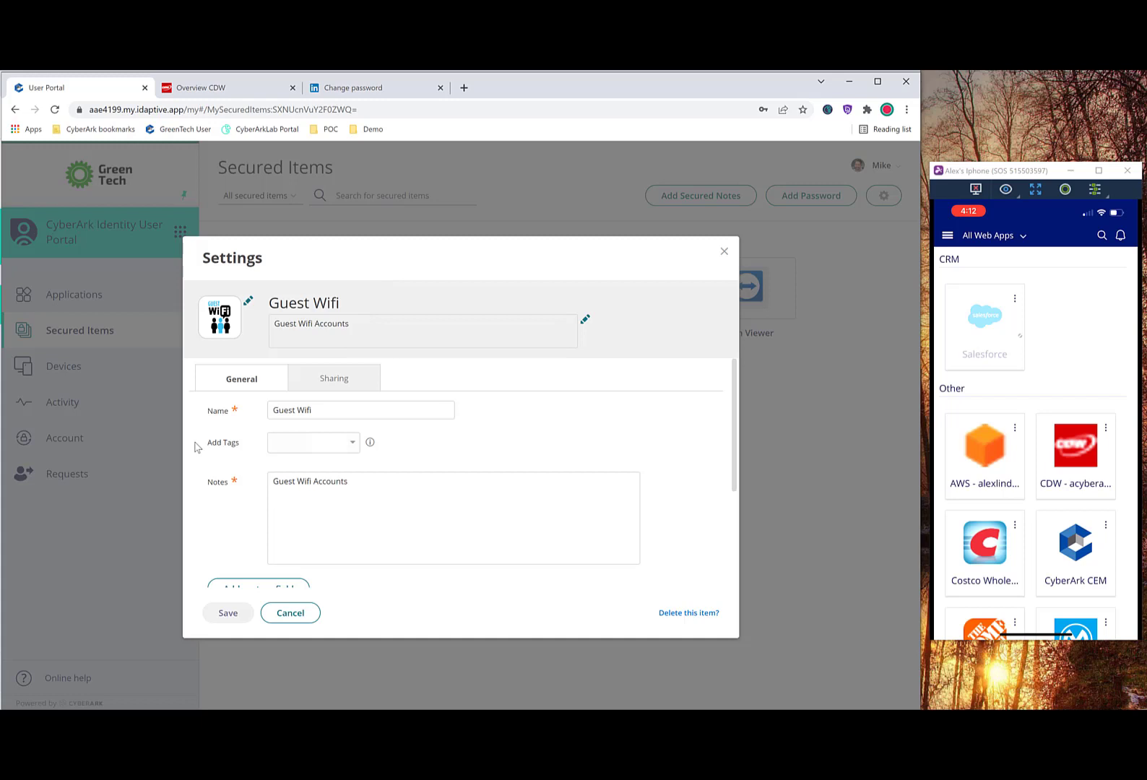
scroll(233, 480, down, 2)
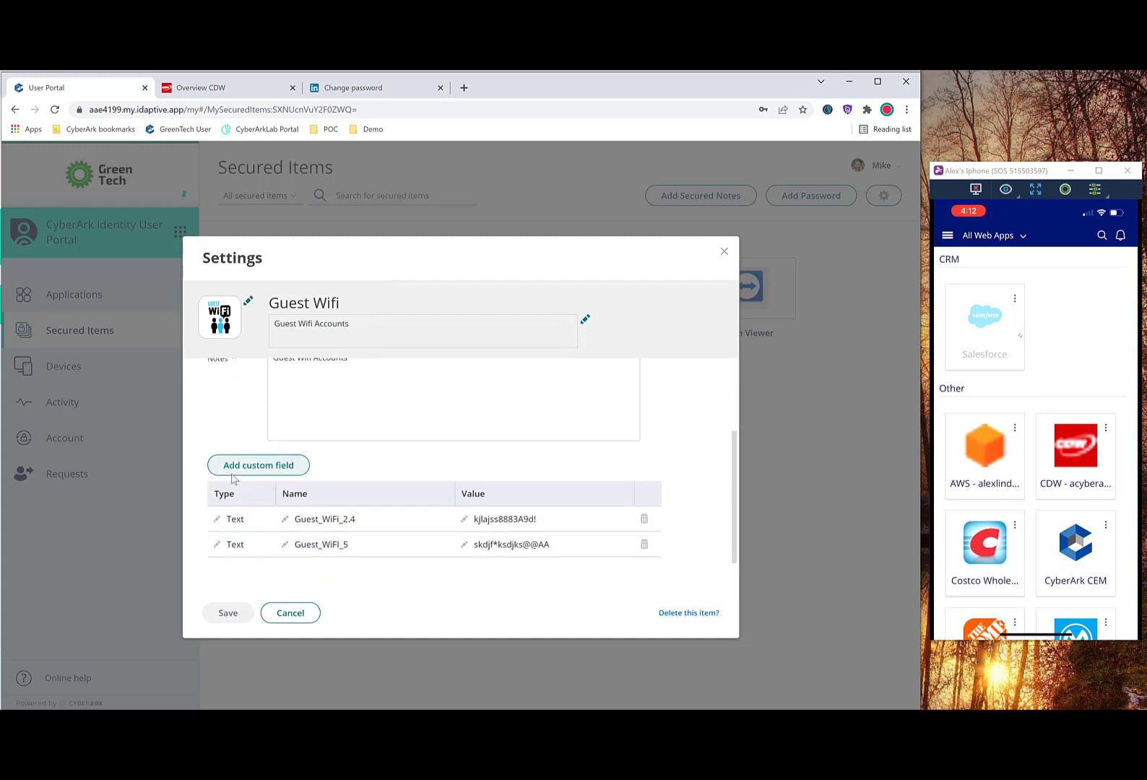
scroll(232, 478, up, 3)
scroll(232, 479, down, 4)
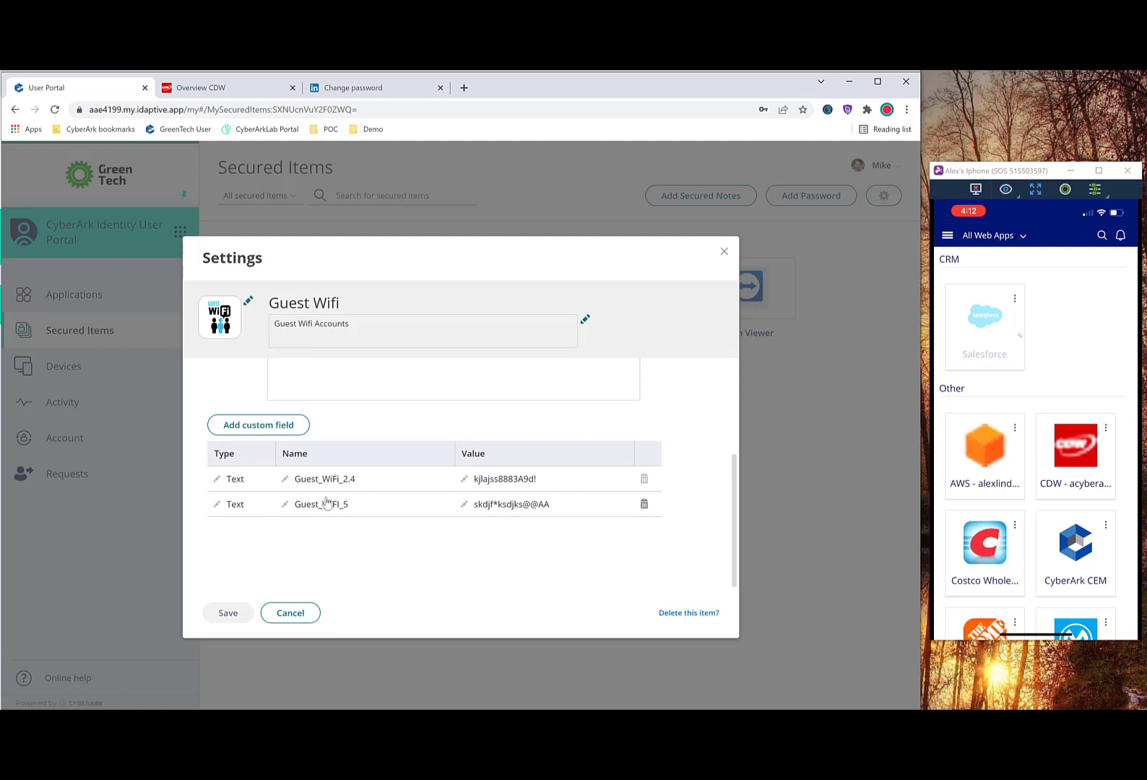
click(290, 615)
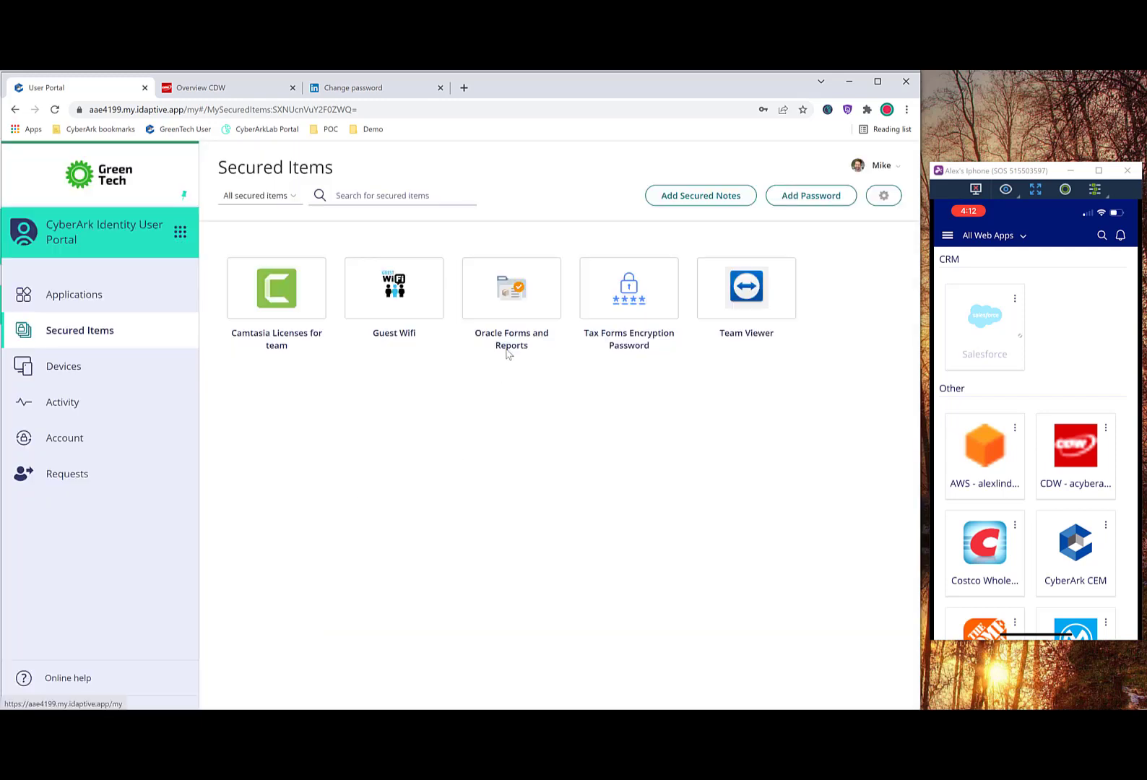
click(511, 303)
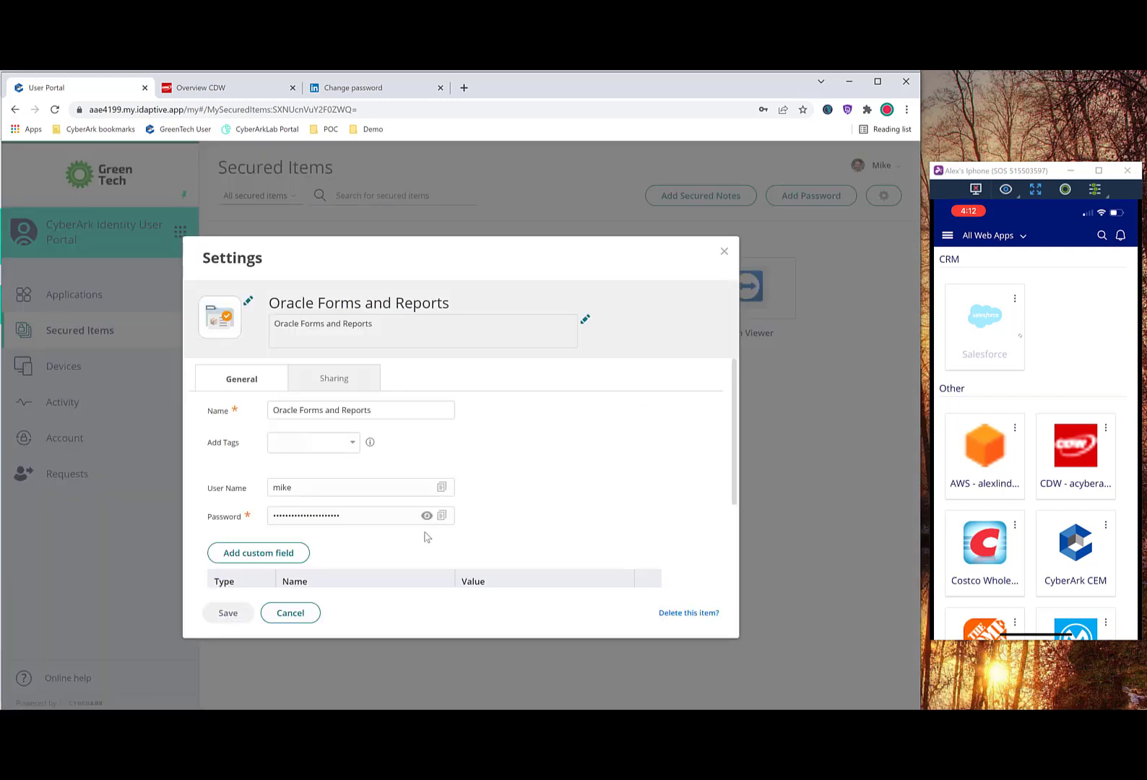
scroll(426, 538, down, 2)
scroll(425, 523, up, 2)
click(291, 615)
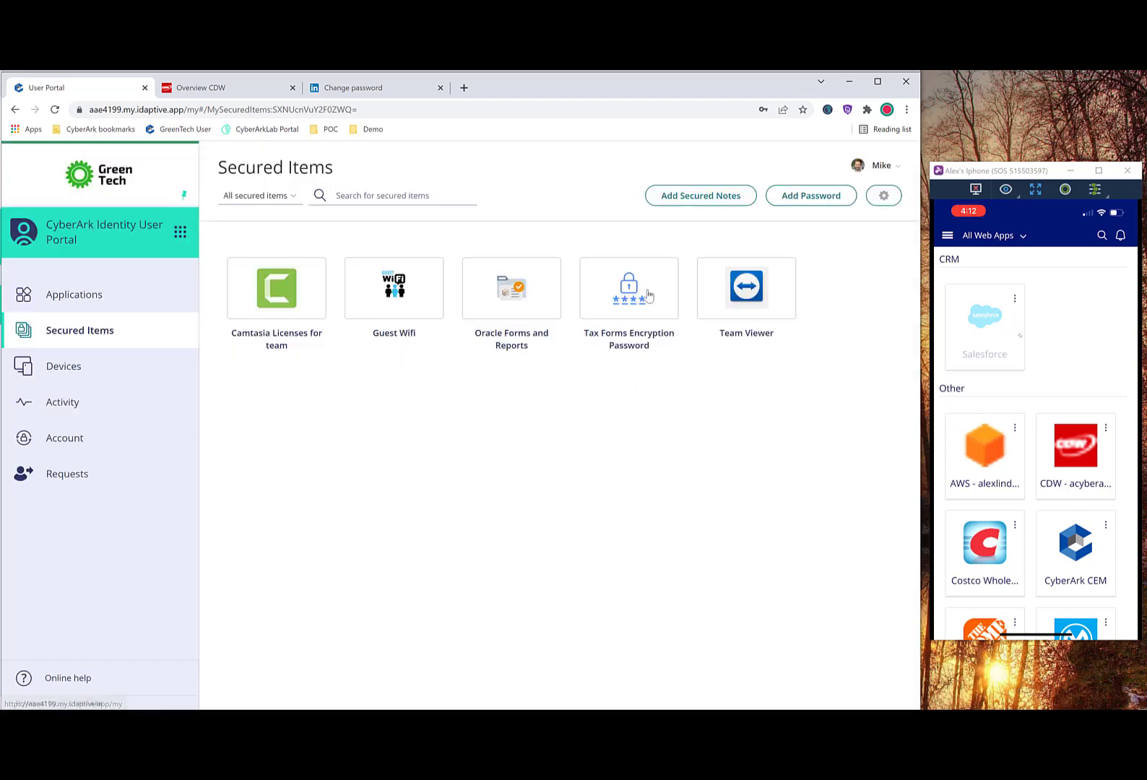
- Open the Tax Forms Encryption Password item and view its sharing list
click(644, 291)
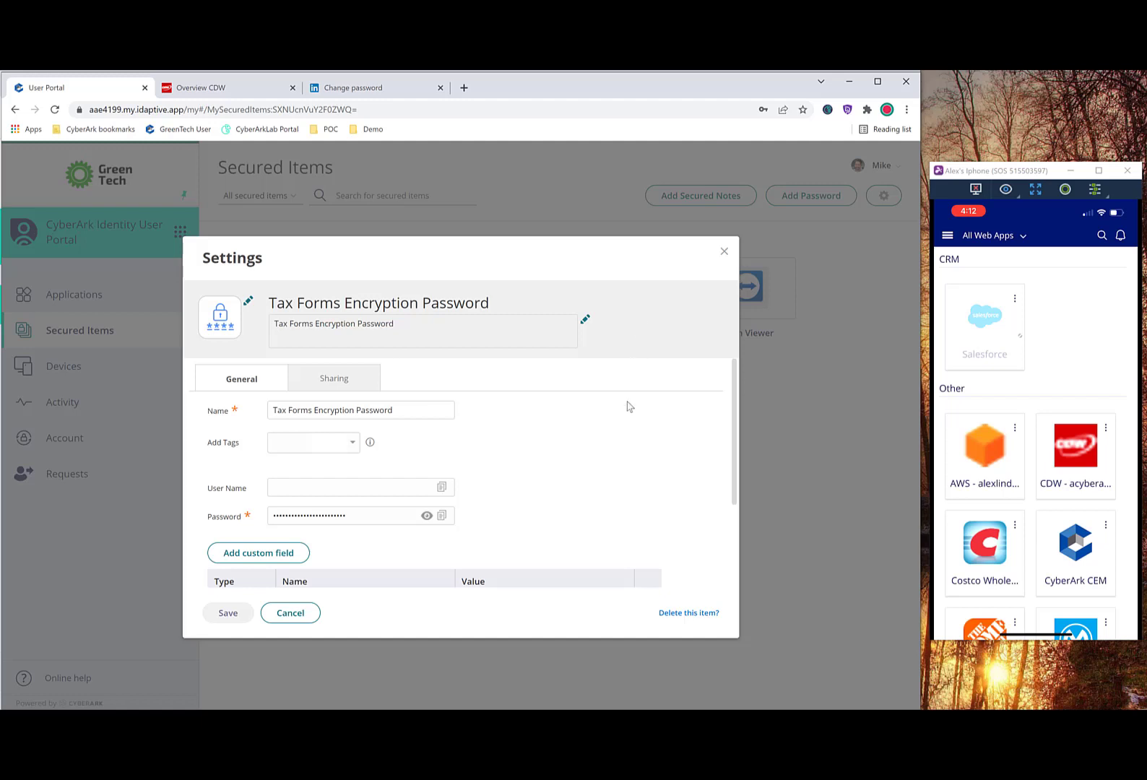
scroll(498, 495, down, 2)
scroll(498, 494, up, 2)
click(344, 377)
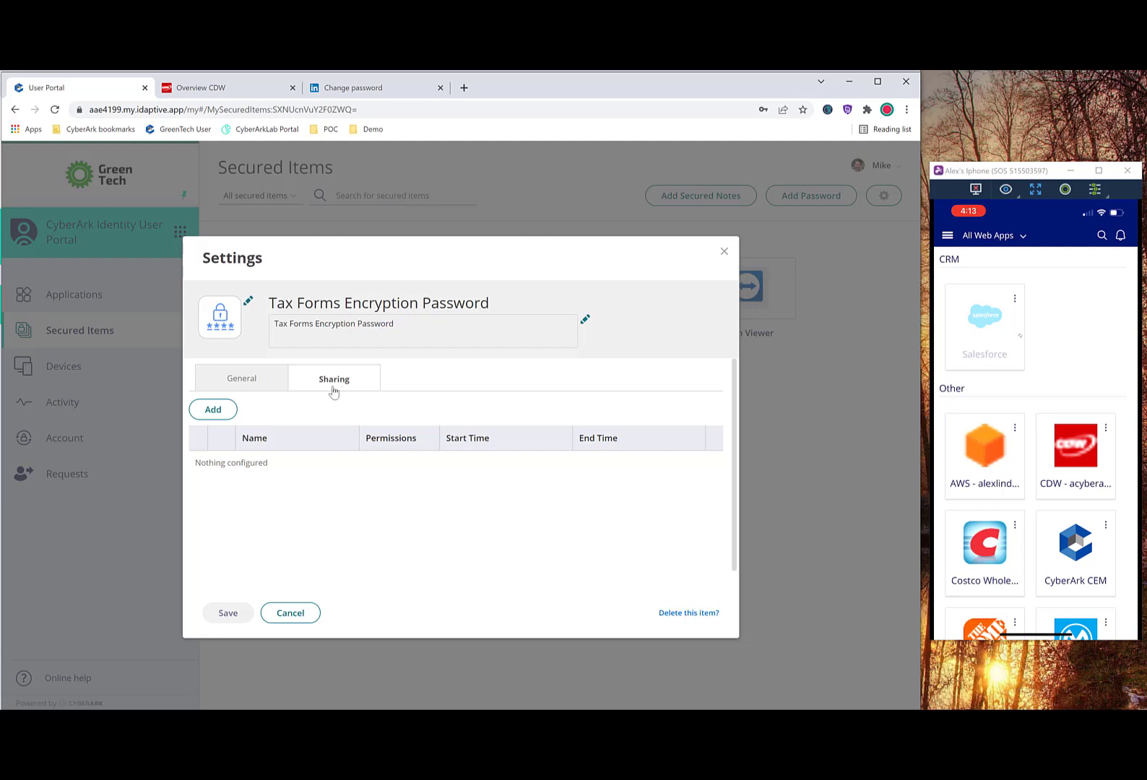
- Search for the recipient, add them with View password permission and no start time, and save
click(214, 409)
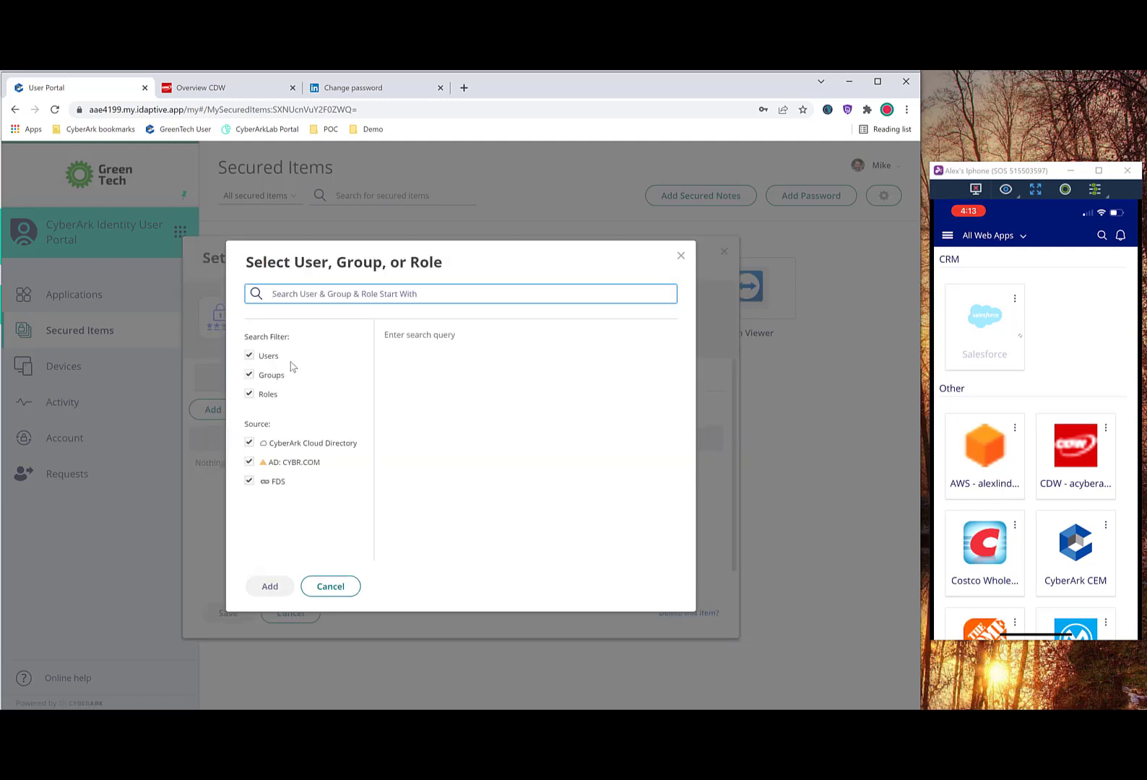
text(alex)
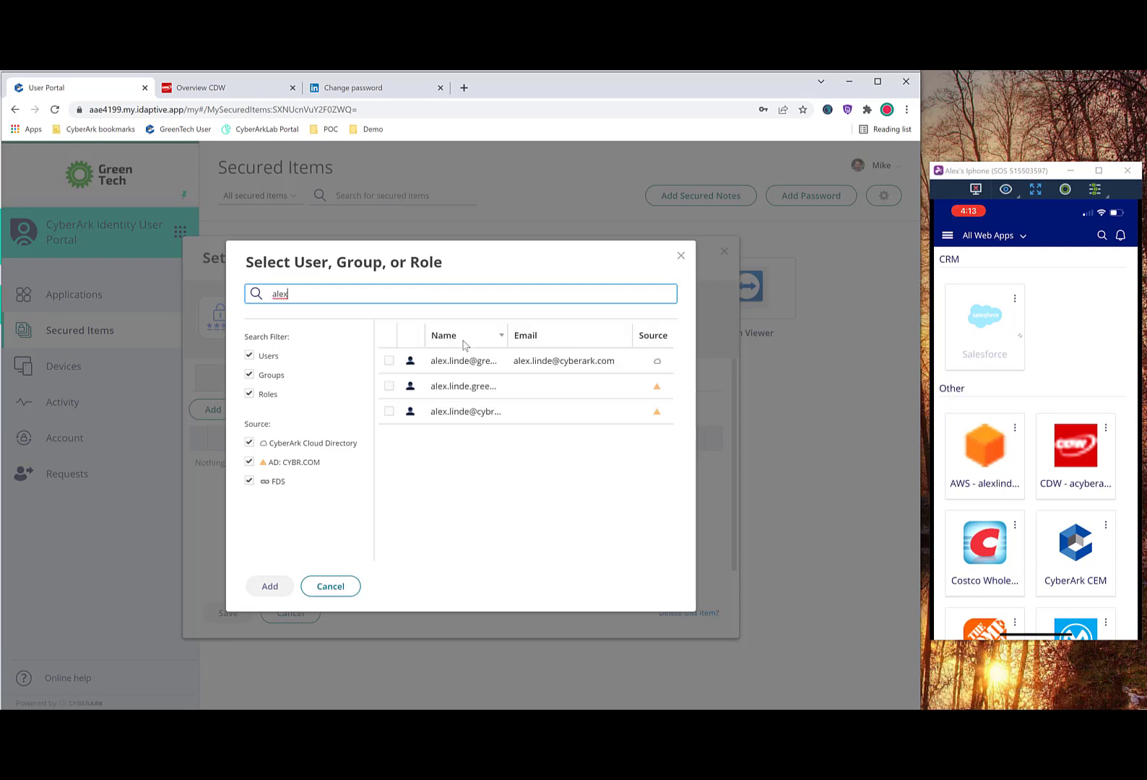
click(388, 361)
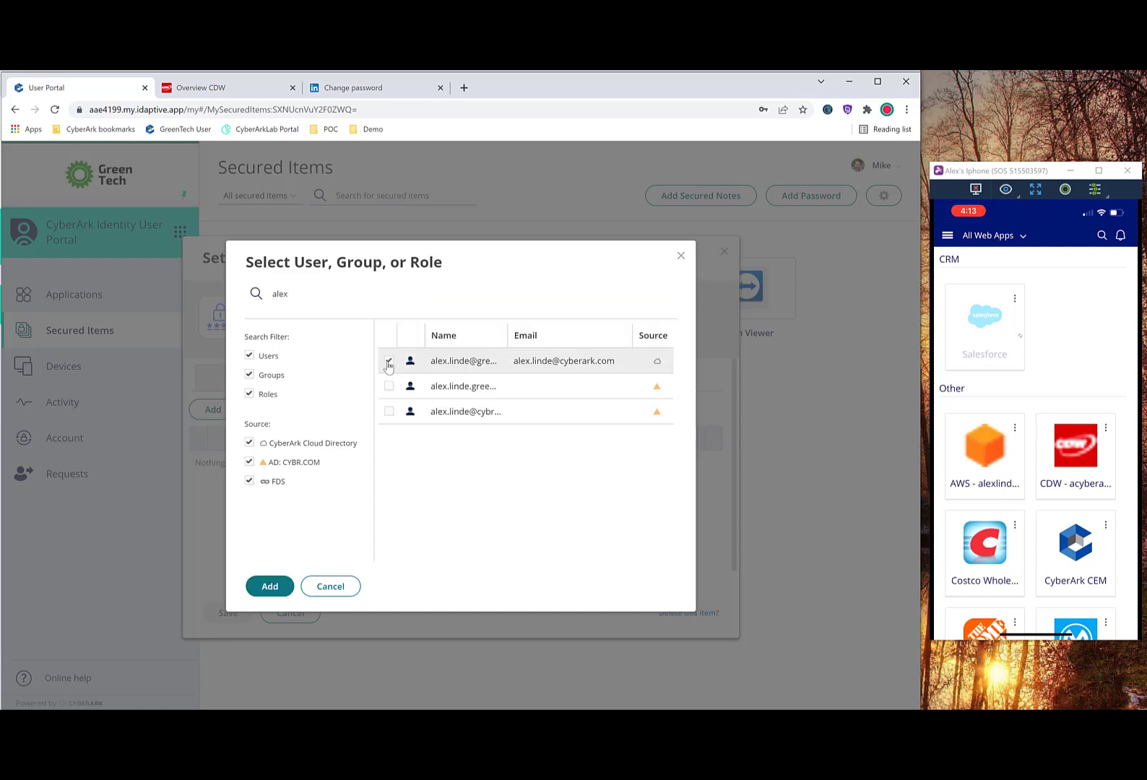
click(269, 586)
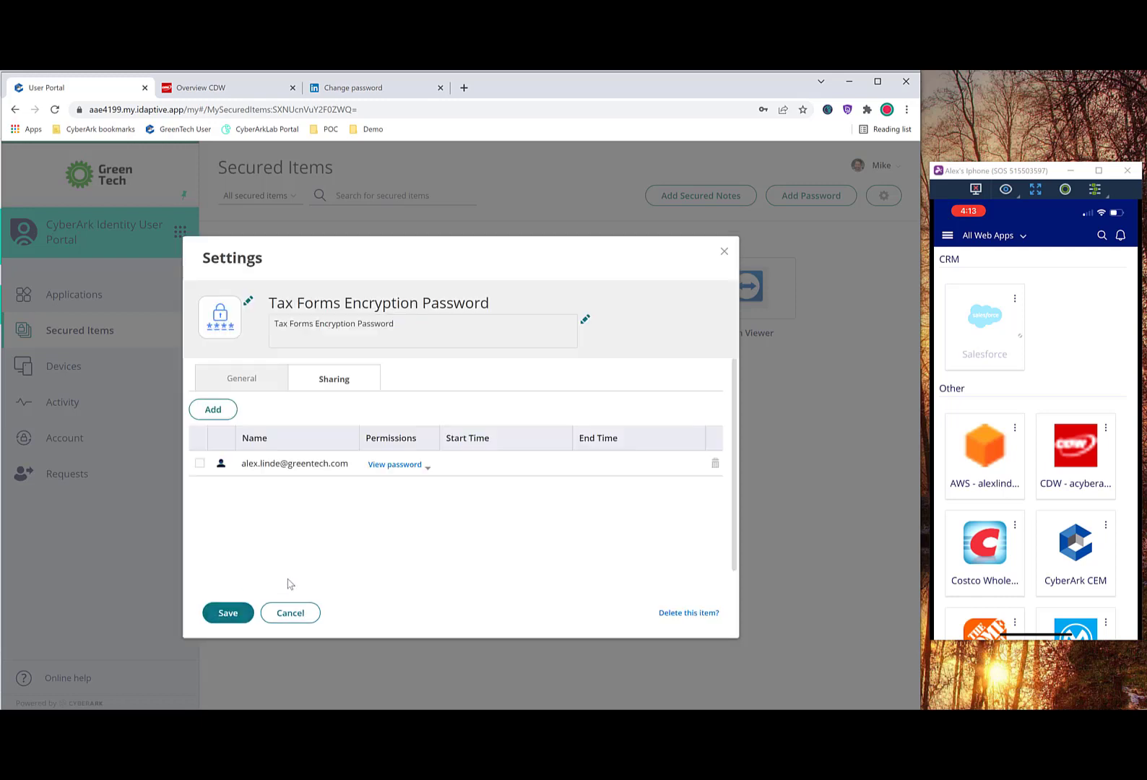
click(504, 469)
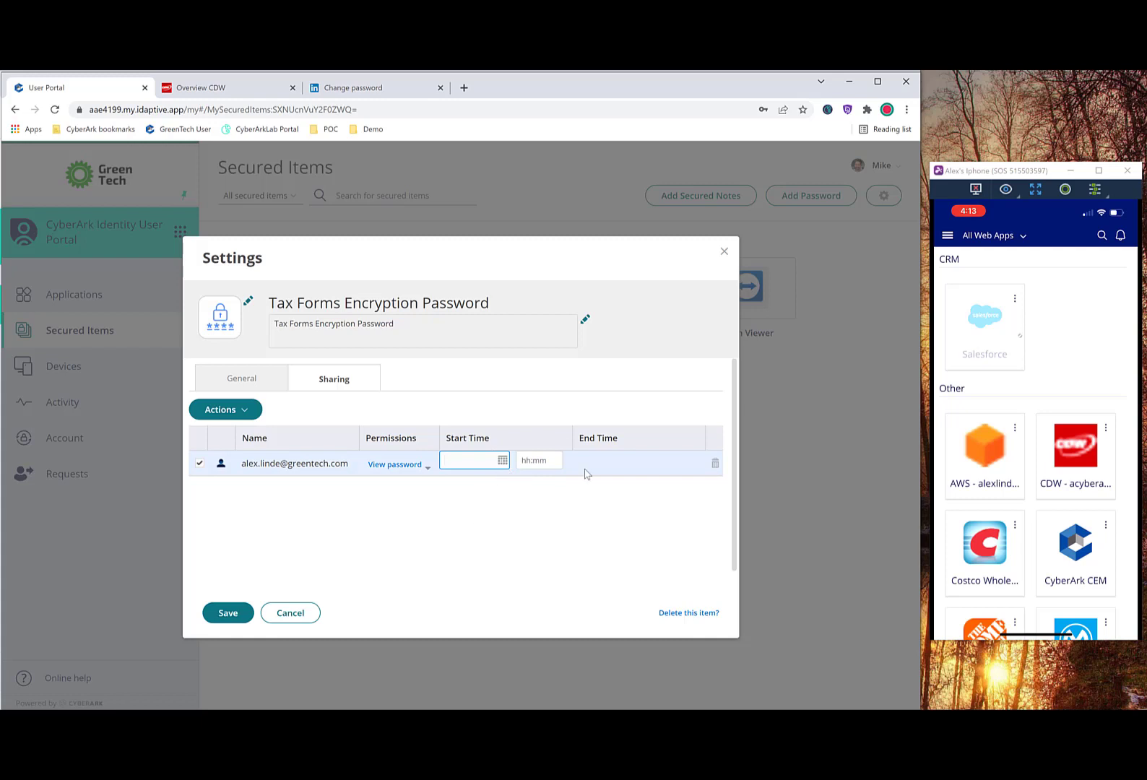
click(484, 536)
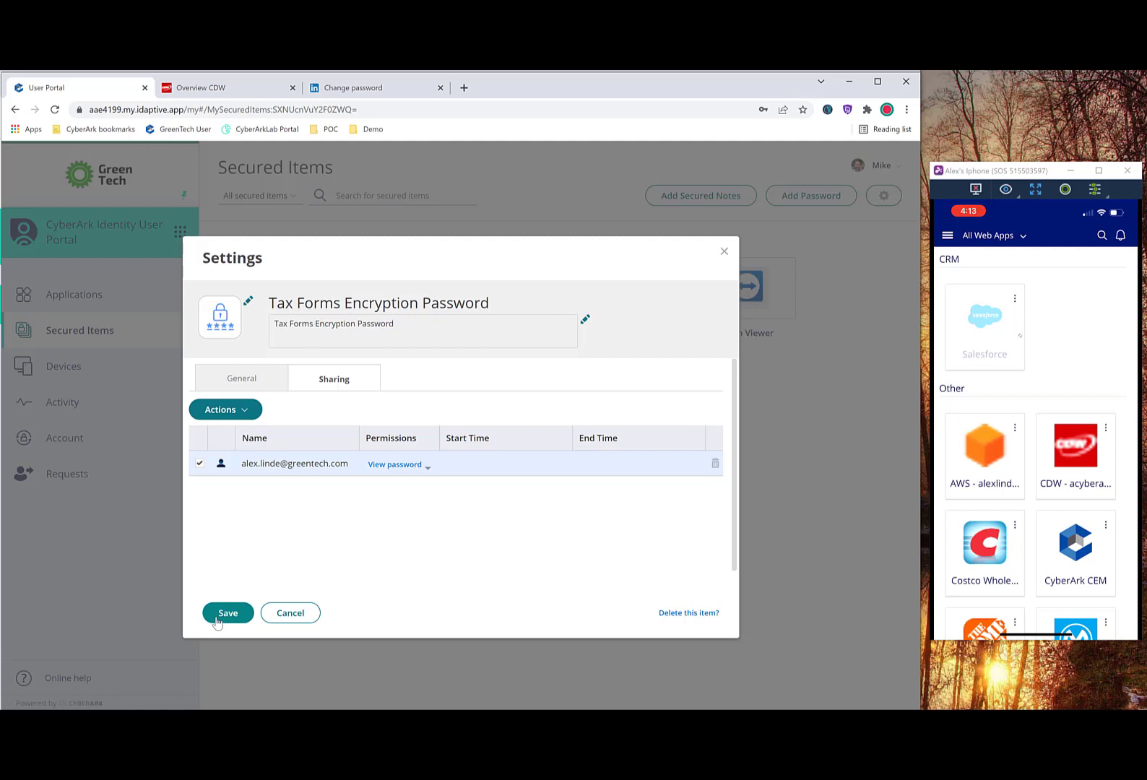
click(216, 618)
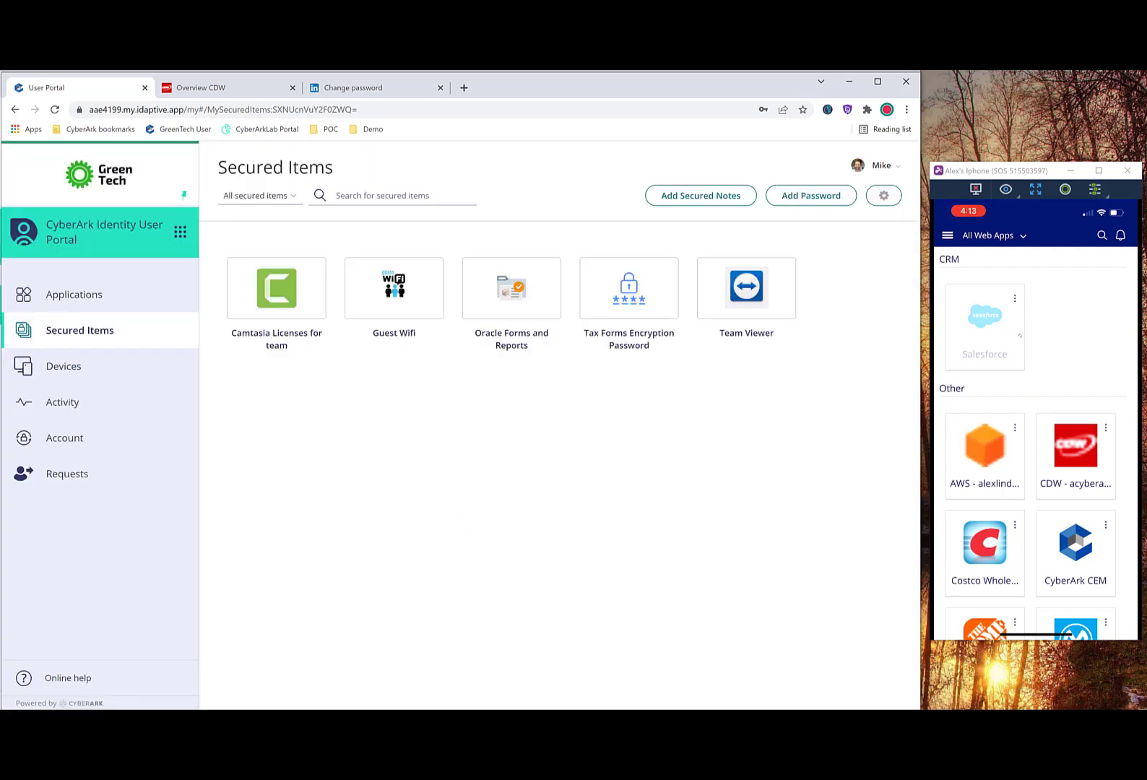
- In the recipient's session, reload rights and open Tax Forms Encryption Password from Secured Items
click(541, 668)
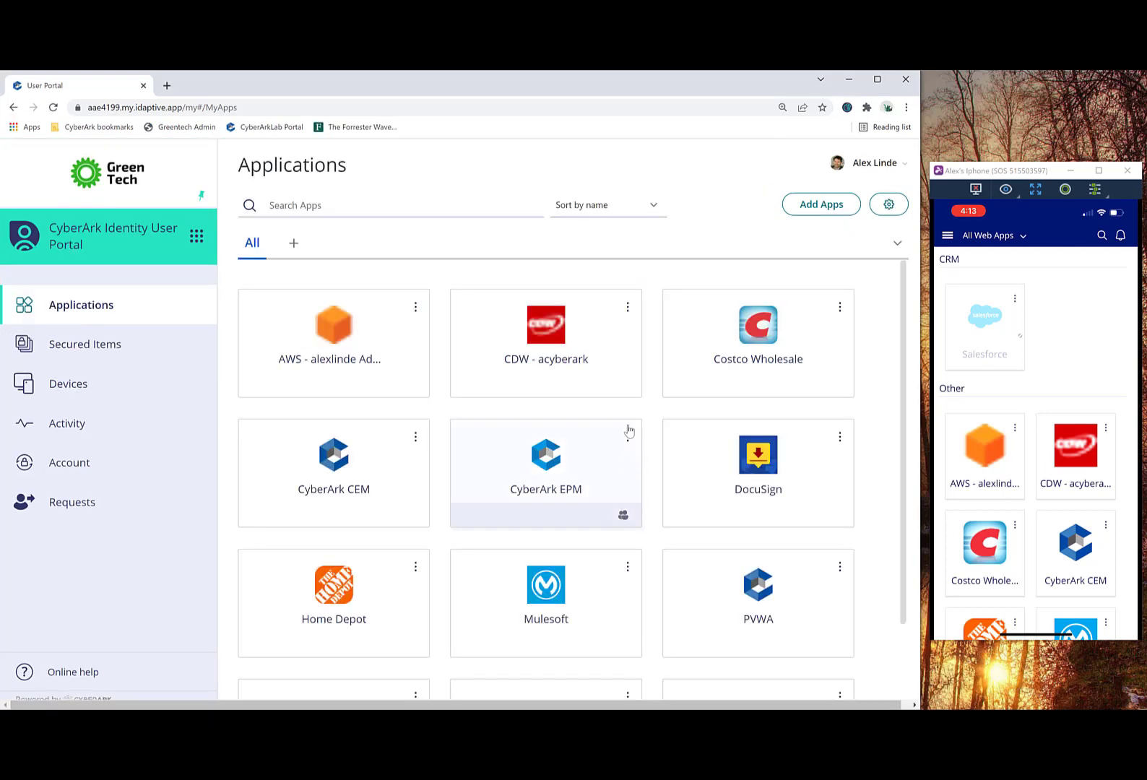
click(102, 353)
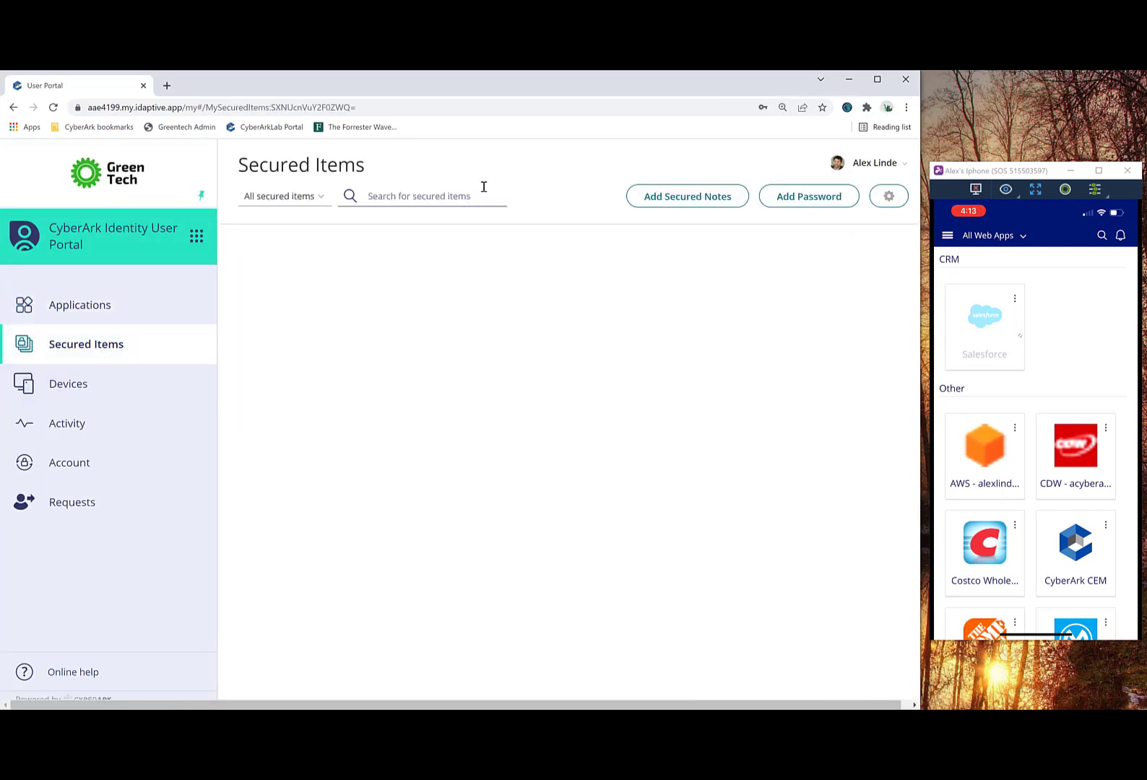
click(872, 163)
click(857, 218)
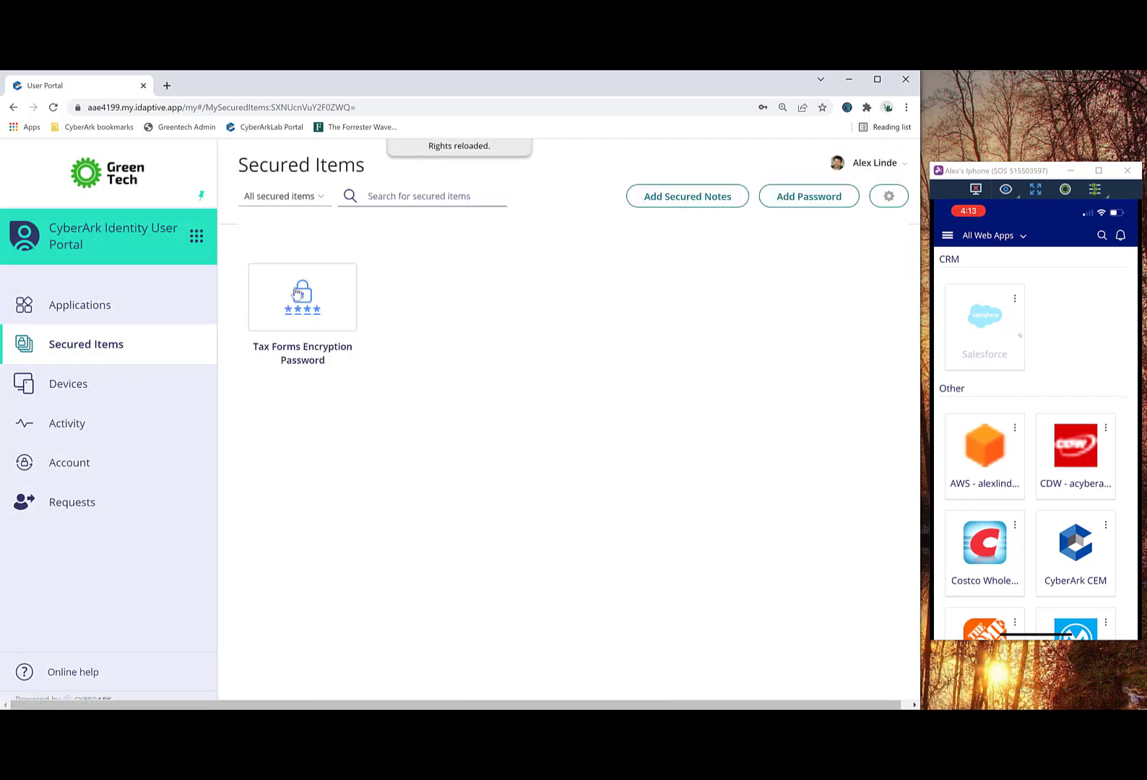
click(320, 329)
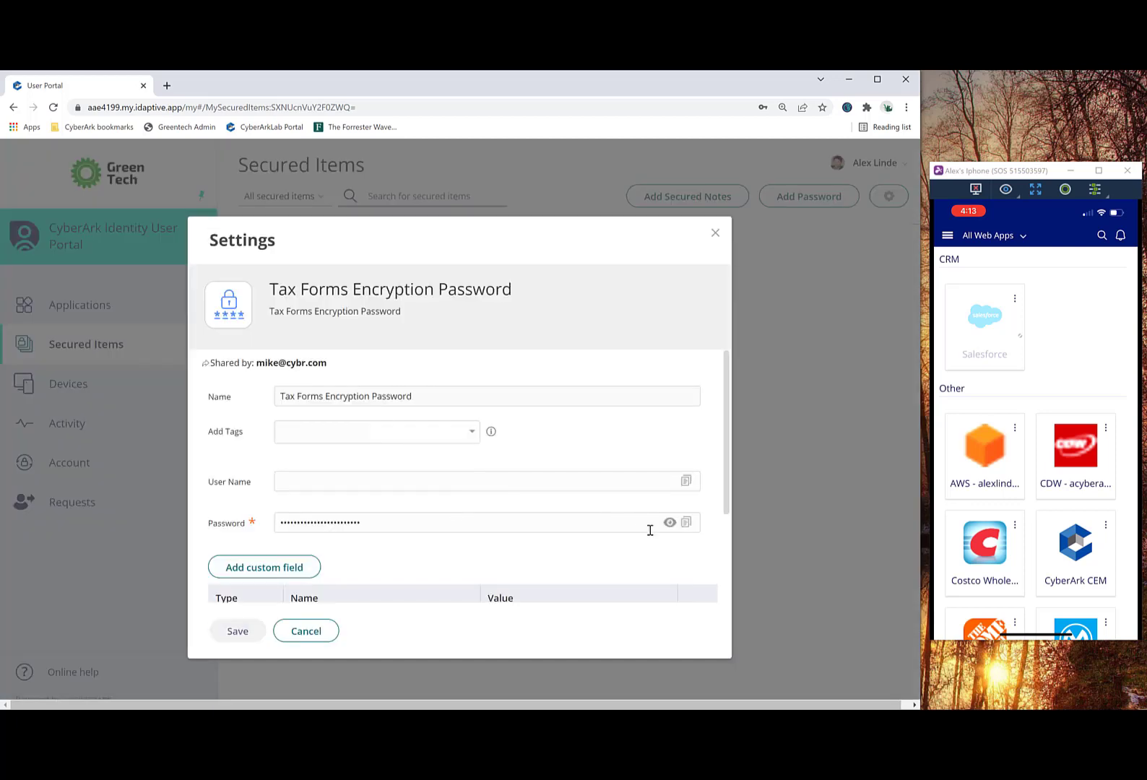